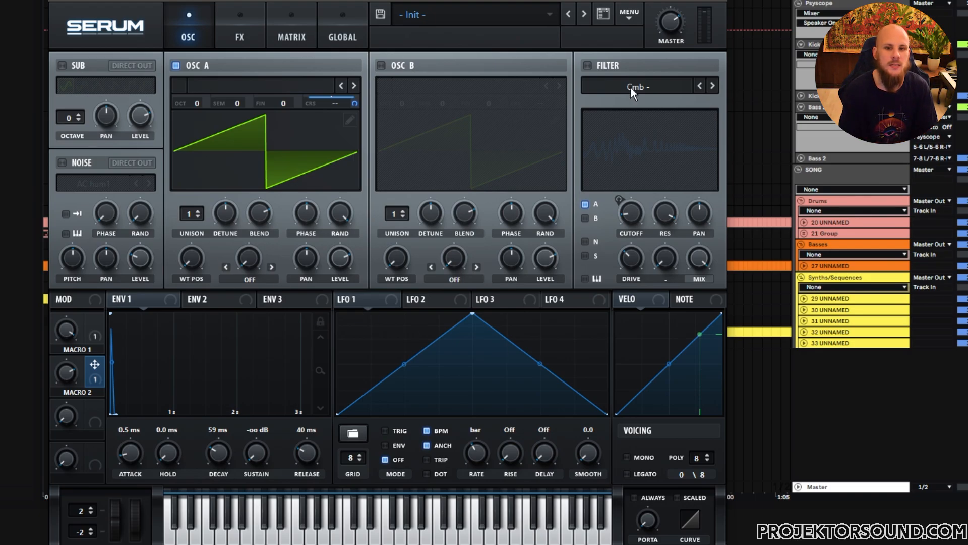
Step: Switch the comb filter on to compare the sound, and switch it back off
{"action": "left_click", "coordinate": [588, 65]}
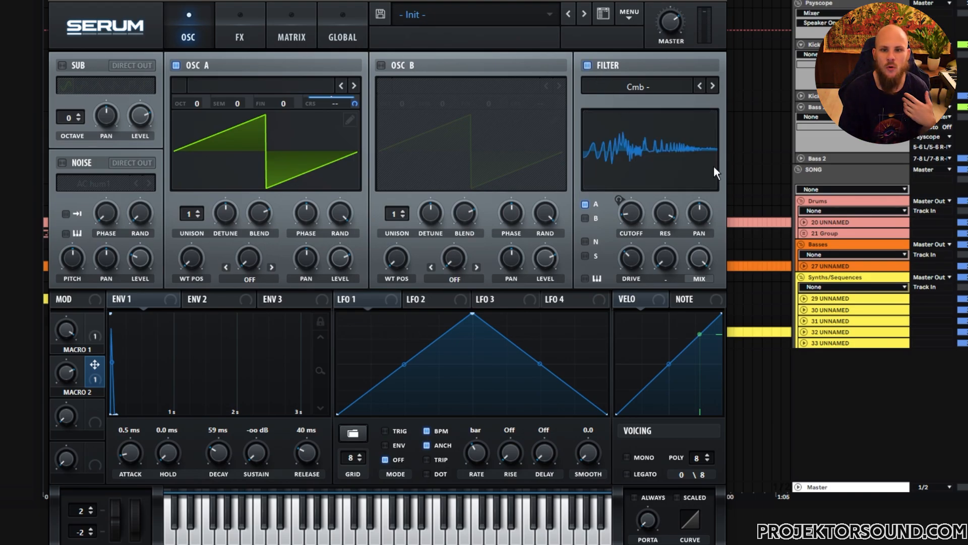
{"action": "left_click", "coordinate": [588, 66]}
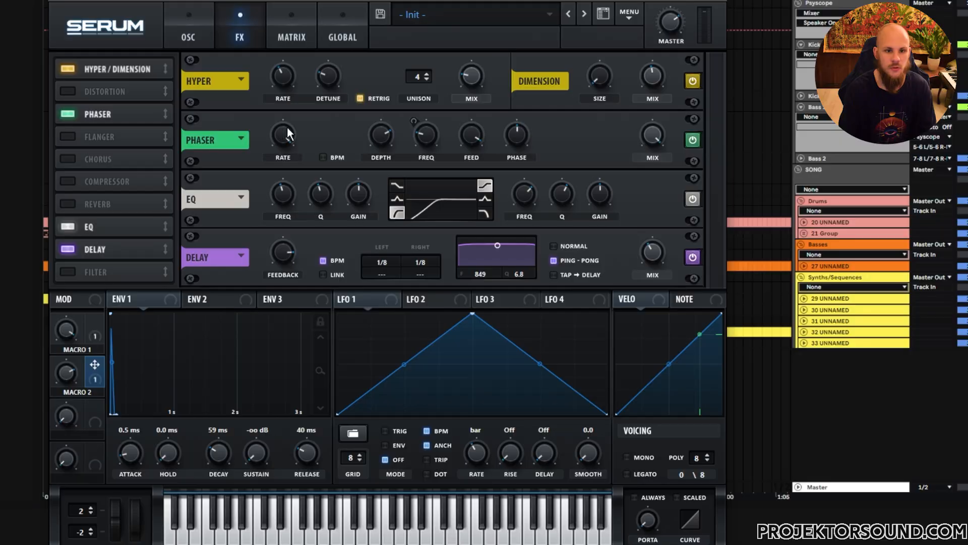
Step: Sweep the phaser's rate down and raise it well above its starting setting
{"action": "left_click_drag", "start_coordinate": [286, 126], "coordinate": [292, 249]}
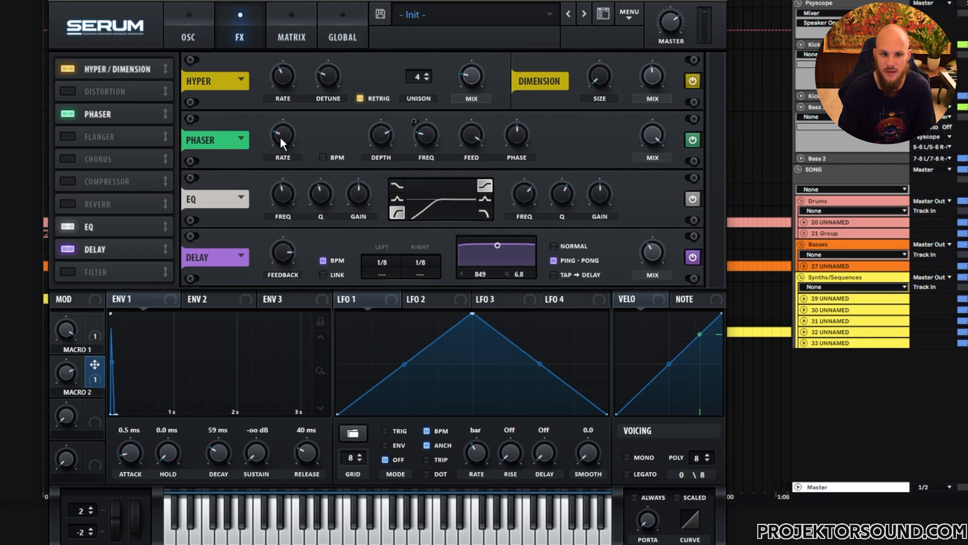
{"action": "left_click_drag", "start_coordinate": [285, 140], "coordinate": [314, 46]}
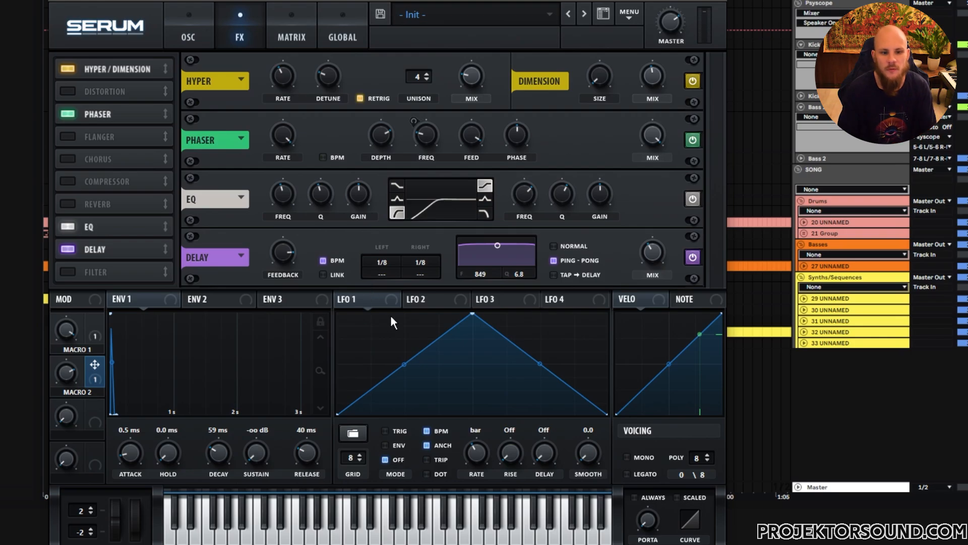
Step: Examine the patch's oscillator and filter settings, the phaser frequency's modulation and the modulation matrix assignments
{"action": "left_click", "coordinate": [197, 37]}
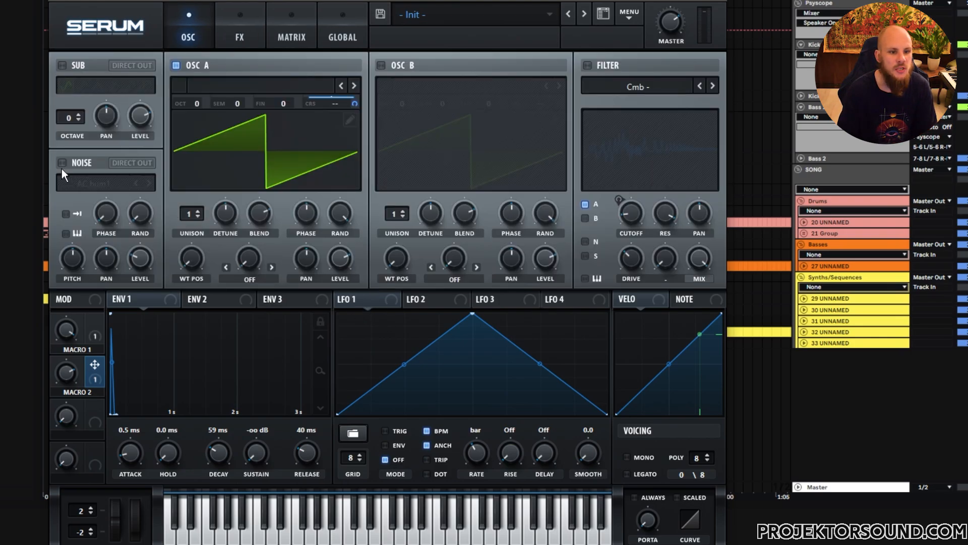
{"action": "left_click", "coordinate": [238, 32]}
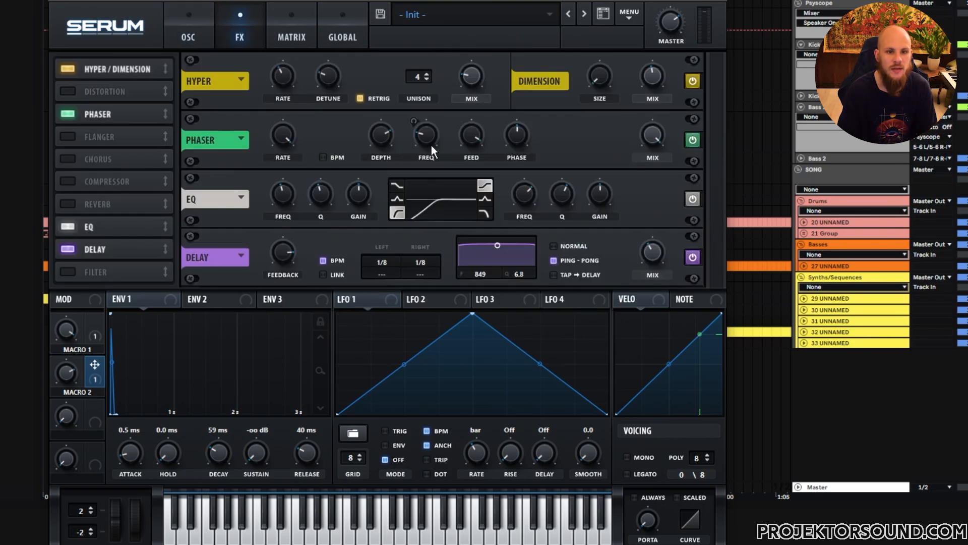
{"action": "right_click", "coordinate": [421, 127]}
{"action": "left_click", "coordinate": [340, 130]}
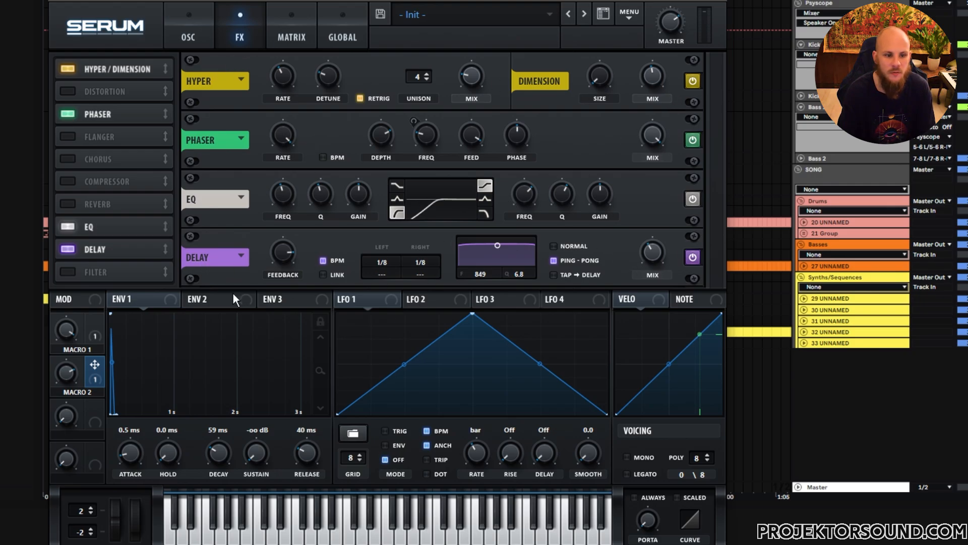
{"action": "left_click", "coordinate": [188, 35]}
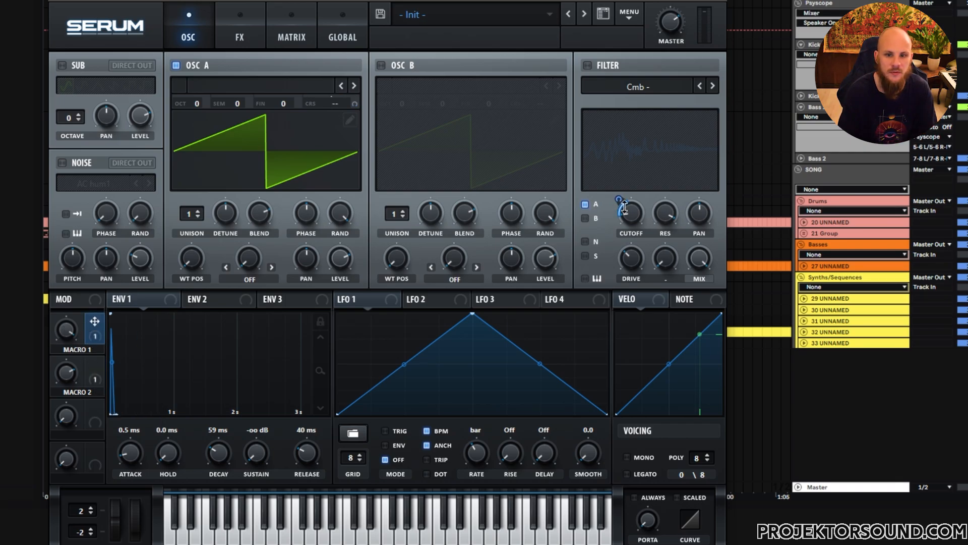
{"action": "left_click", "coordinate": [242, 37]}
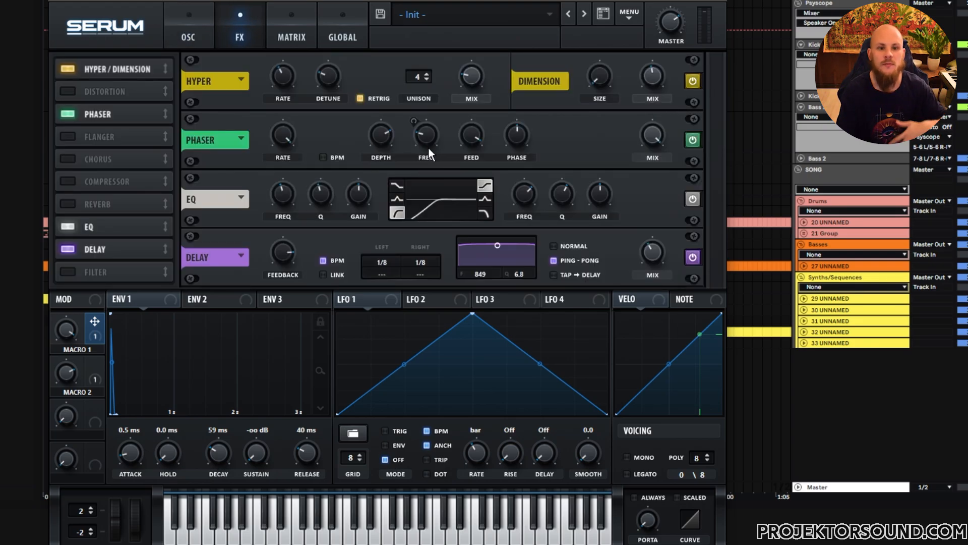
{"action": "left_click", "coordinate": [287, 36]}
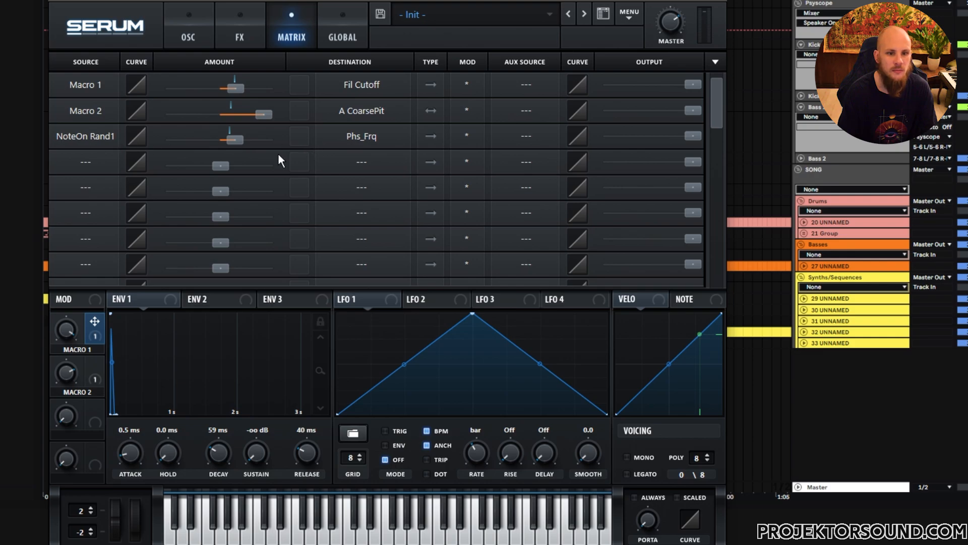
{"action": "left_click", "coordinate": [197, 37]}
{"action": "left_click", "coordinate": [239, 36]}
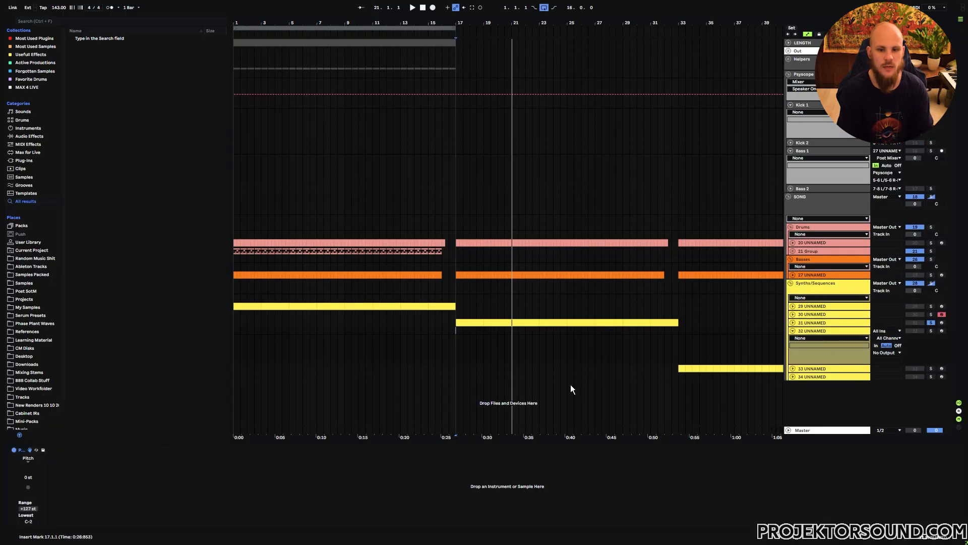
Step: Insert a new Serum instrument with the Init preset on track 32
{"action": "right_click", "coordinate": [544, 346]}
{"action": "right_click", "coordinate": [544, 347]}
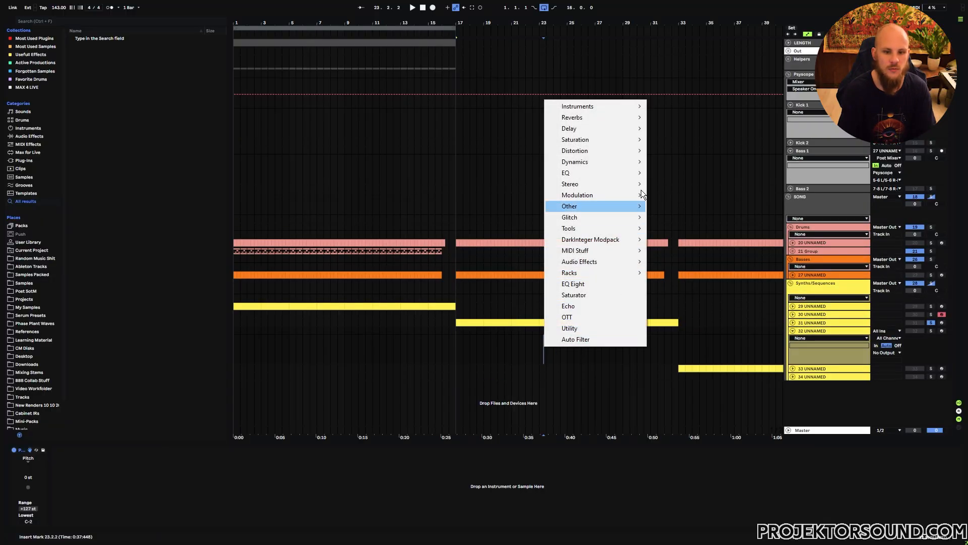
{"action": "mouse_move", "coordinate": [639, 108]}
{"action": "left_click", "coordinate": [669, 107]}
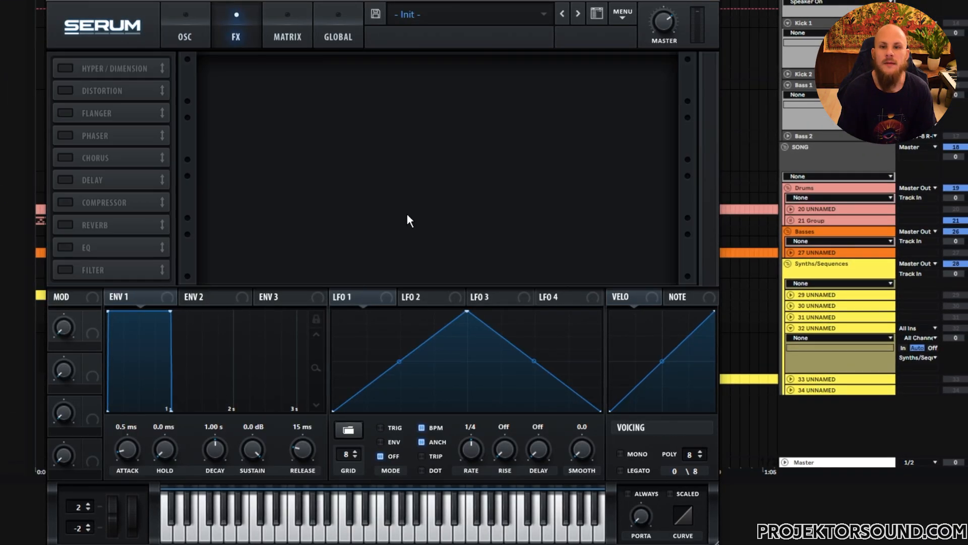
Step: Try the flanger effect with a raised rate, and switch it off again
{"action": "left_click", "coordinate": [65, 113]}
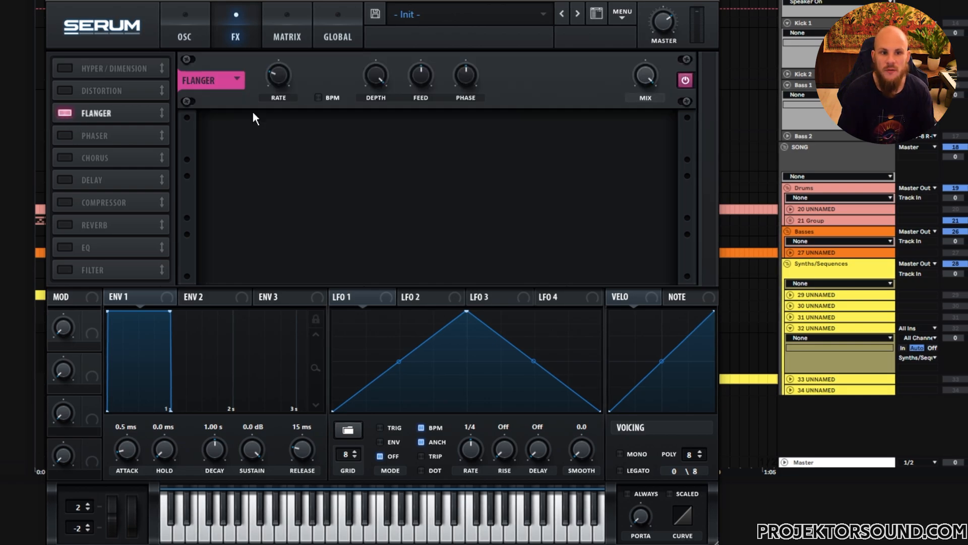
{"action": "left_click_drag", "start_coordinate": [273, 78], "coordinate": [272, 53]}
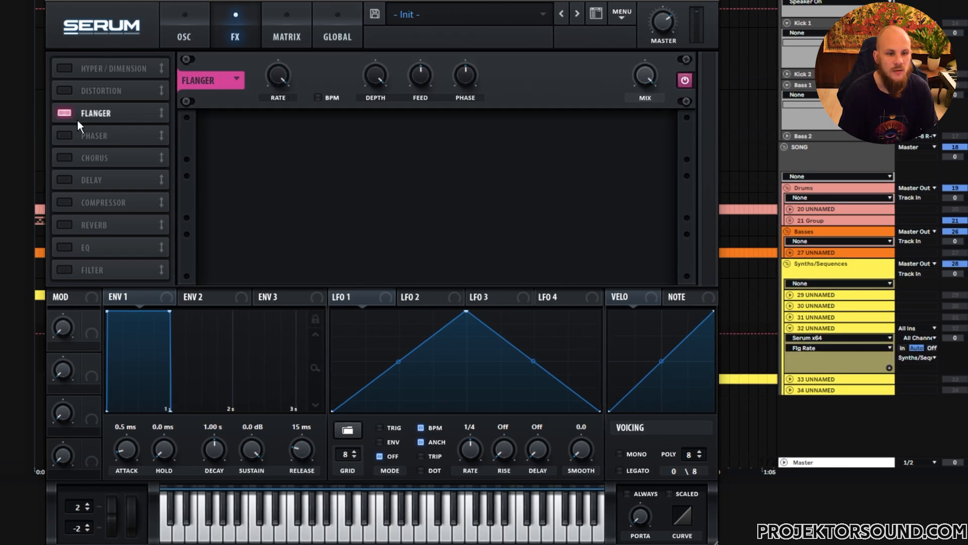
{"action": "left_click", "coordinate": [64, 114]}
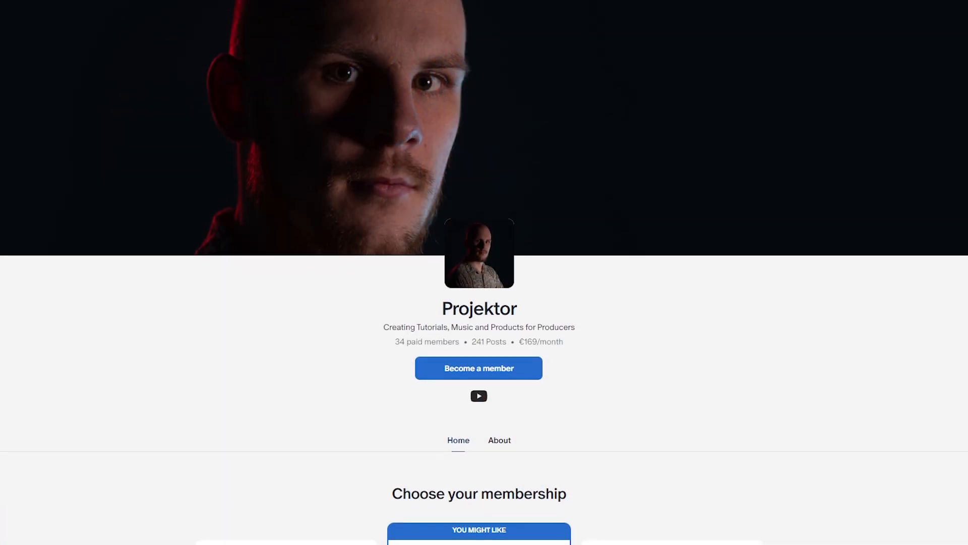
{"action": "scroll", "coordinate": [484, 272], "scroll_direction": "down", "scroll_amount": 3}
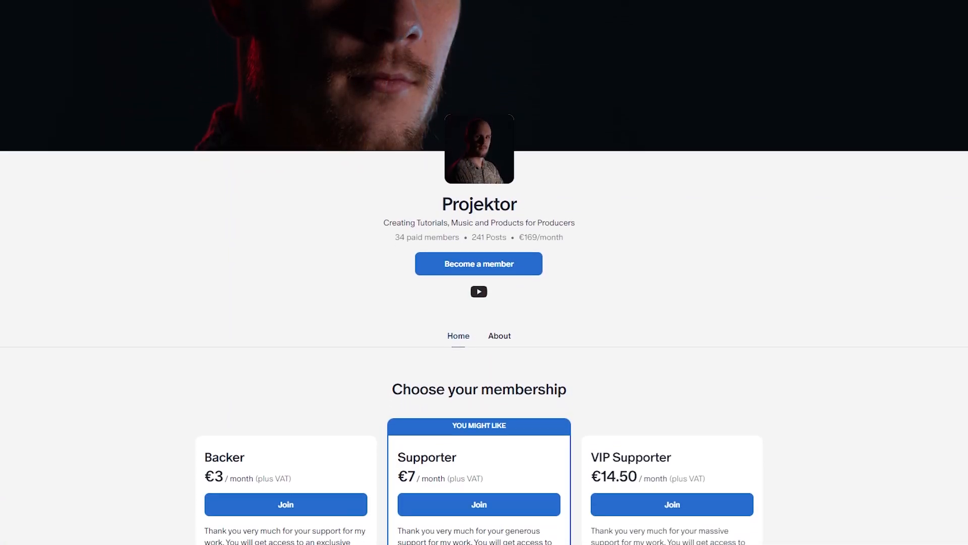
{"action": "scroll", "coordinate": [484, 273], "scroll_direction": "down", "scroll_amount": 2}
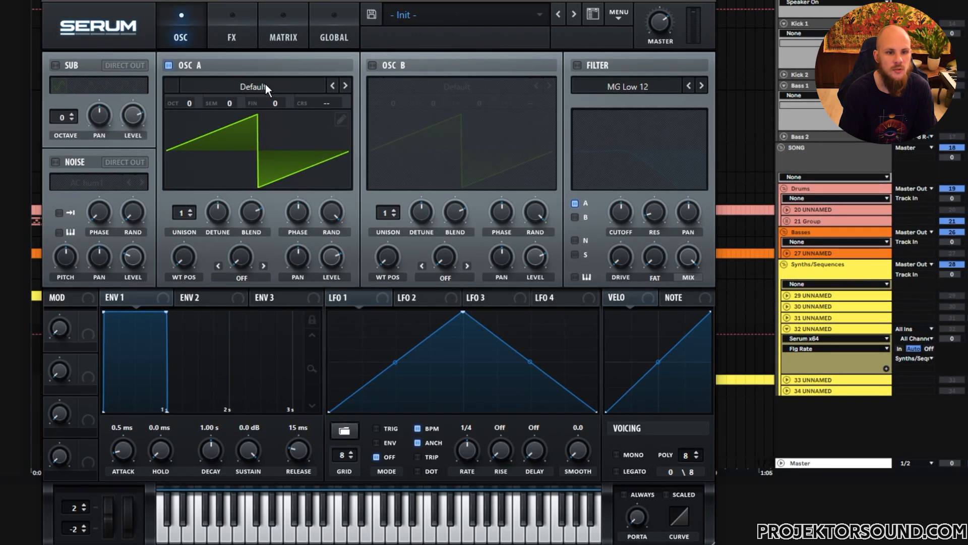
Step: Enable the sub oscillator at 0% level and set oscillator A's warp mode to FM (Sub)
{"action": "left_click", "coordinate": [55, 65]}
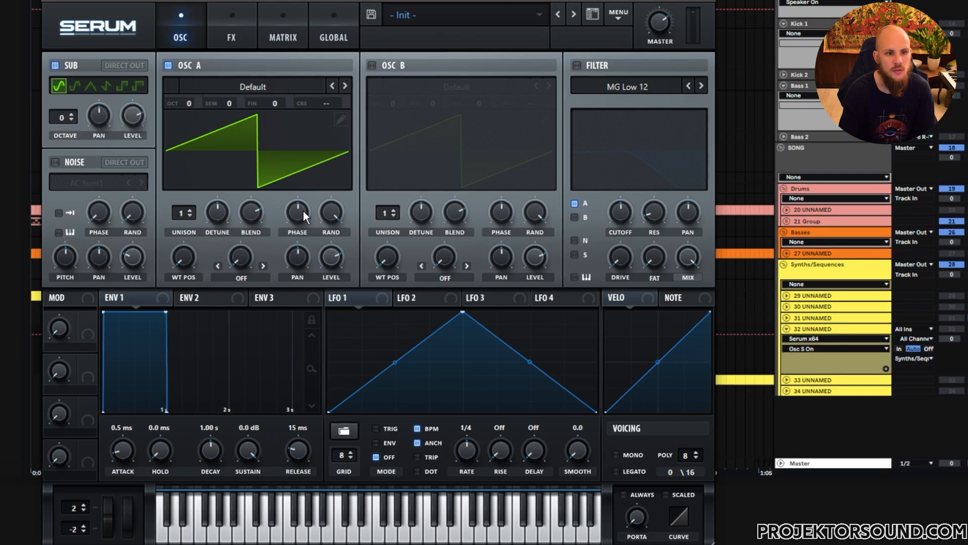
{"action": "left_click", "coordinate": [240, 279]}
{"action": "left_click", "coordinate": [253, 275]}
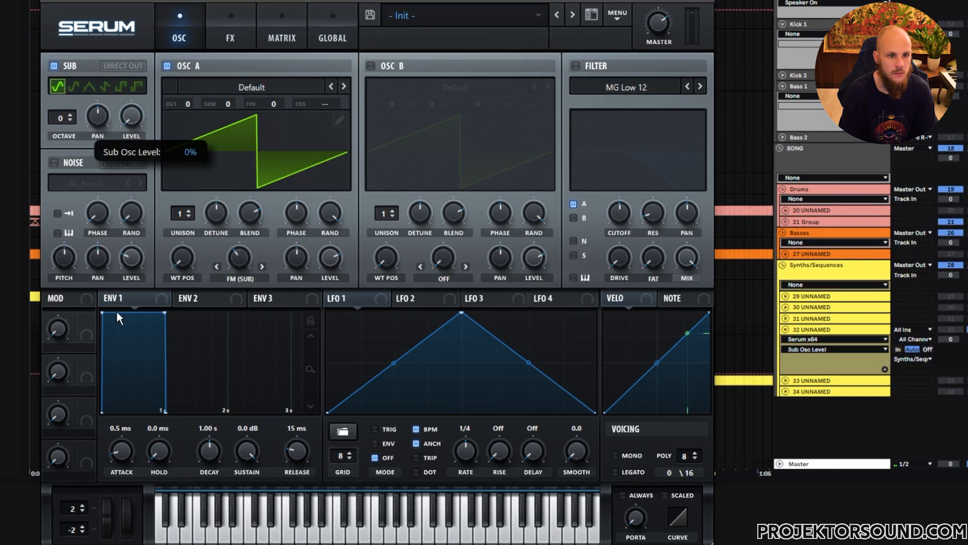
Step: Turn oscillator A's random phase fully down and adjust its FM warp amount
{"action": "left_click_drag", "start_coordinate": [330, 212], "coordinate": [319, 361]}
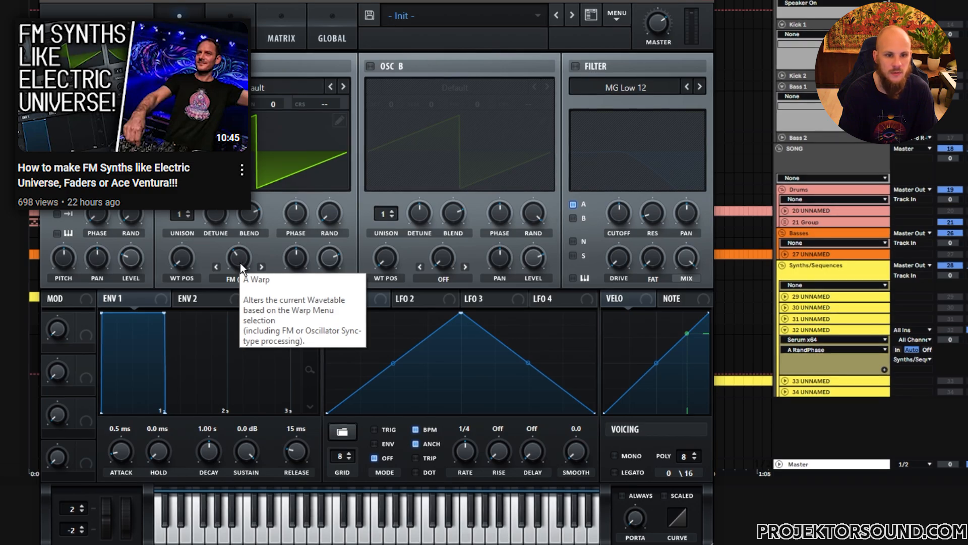
{"action": "left_click_drag", "start_coordinate": [240, 262], "coordinate": [241, 263]}
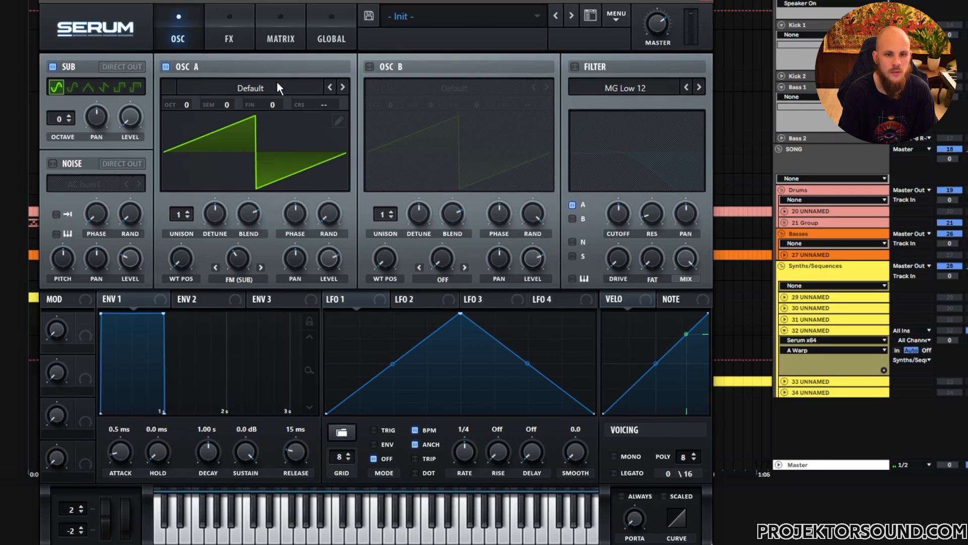
Step: Enable the filter on oscillator A, set its type to Band 24 and its resonance to about 49%
{"action": "left_click", "coordinate": [575, 66]}
{"action": "left_click", "coordinate": [618, 85]}
{"action": "mouse_move", "coordinate": [618, 103]}
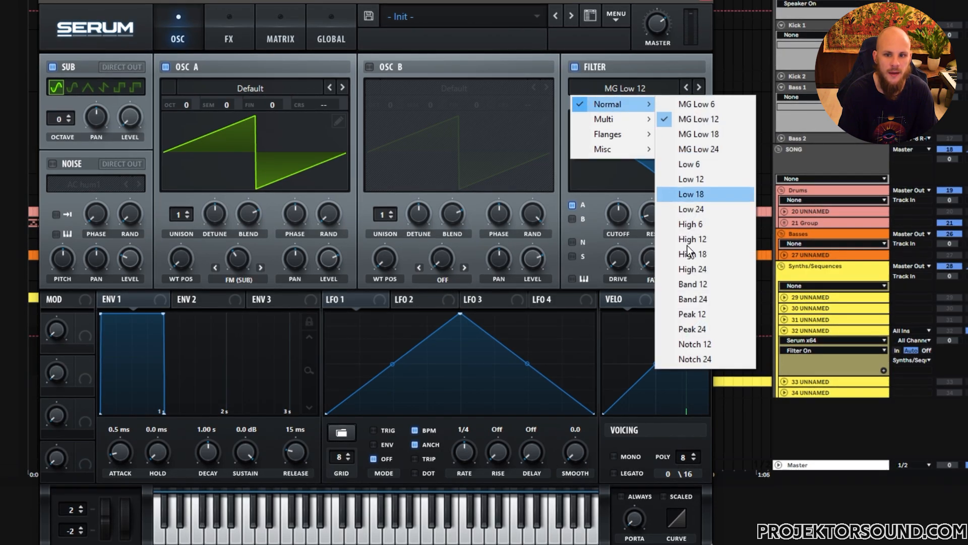
{"action": "left_click", "coordinate": [712, 300]}
{"action": "left_click_drag", "start_coordinate": [655, 217], "coordinate": [664, 172]}
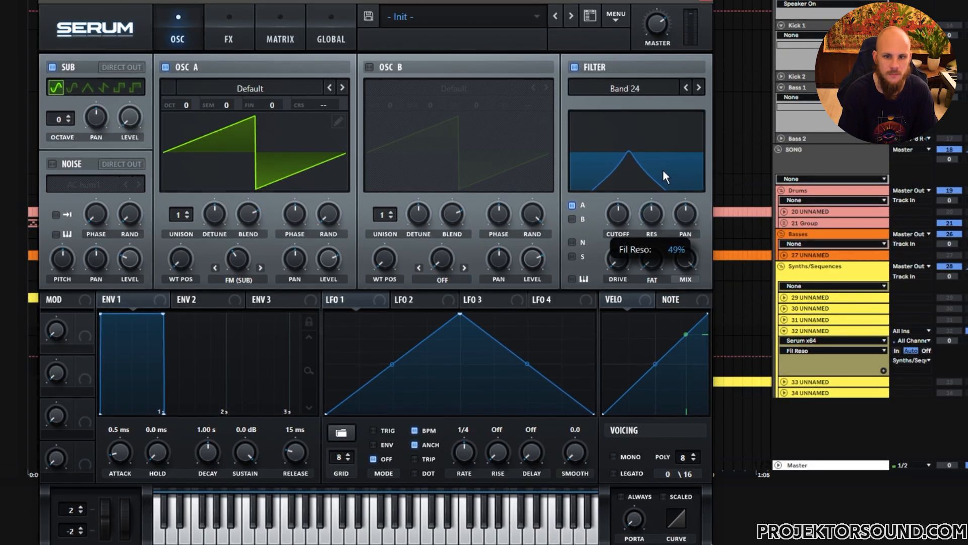
Step: Lower the filter cutoff and modulate it with NoteOn Rand2 at an amount of about 63
{"action": "left_click_drag", "start_coordinate": [624, 212], "coordinate": [622, 231]}
{"action": "right_click", "coordinate": [619, 220]}
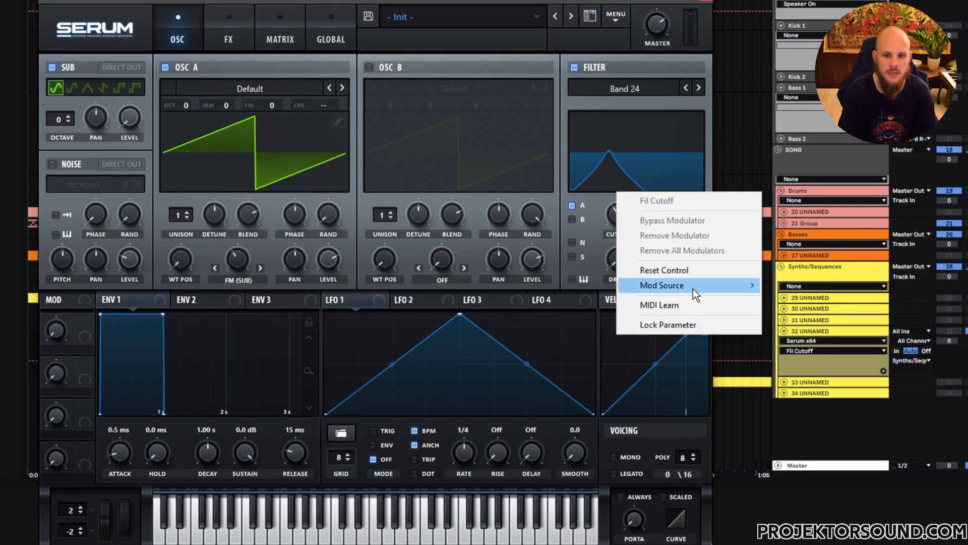
{"action": "mouse_move", "coordinate": [694, 284]}
{"action": "left_click", "coordinate": [828, 443]}
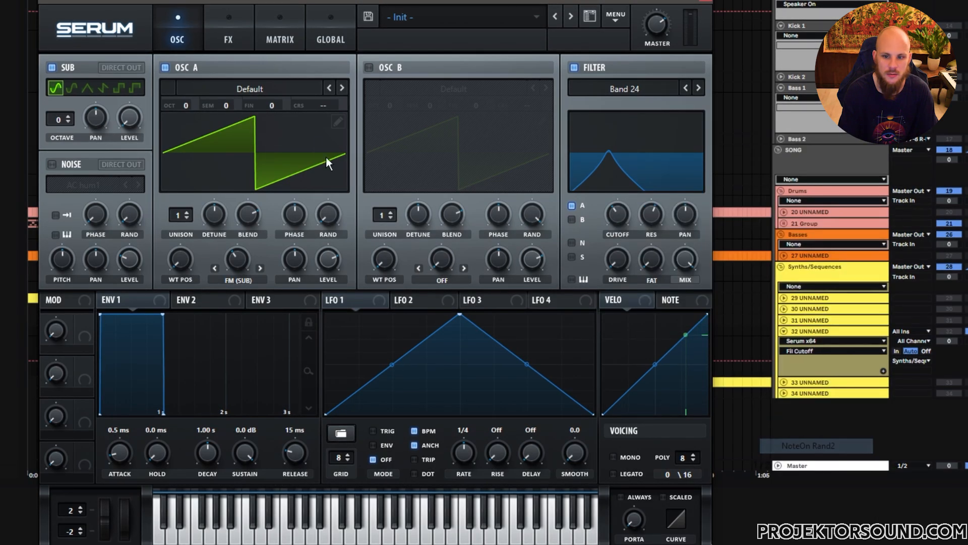
{"action": "left_click", "coordinate": [264, 45]}
{"action": "left_click_drag", "start_coordinate": [211, 91], "coordinate": [252, 97]}
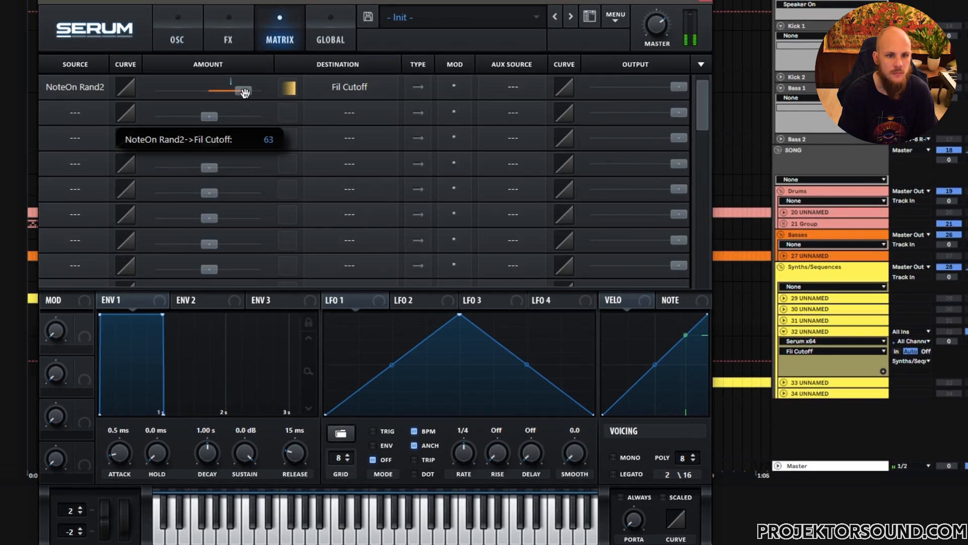
Step: Set Envelope 1's release to 132 ms and raise the filter drive slightly
{"action": "left_click", "coordinate": [177, 40]}
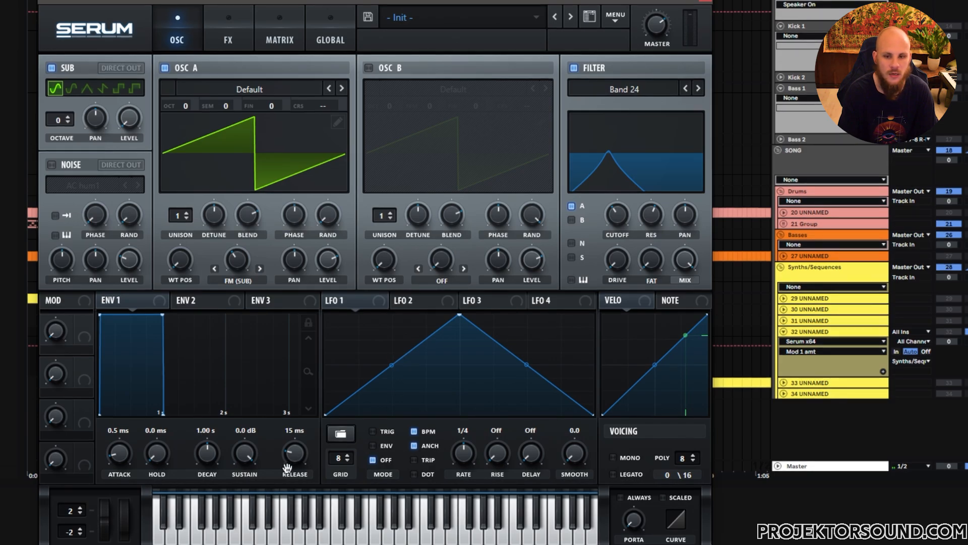
{"action": "left_click_drag", "start_coordinate": [292, 460], "coordinate": [301, 443]}
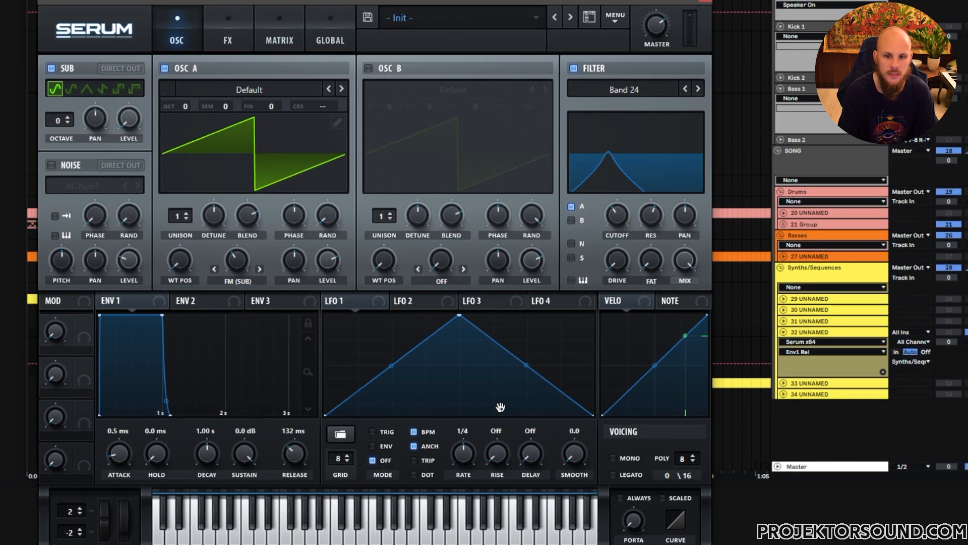
{"action": "left_click_drag", "start_coordinate": [616, 264], "coordinate": [625, 237]}
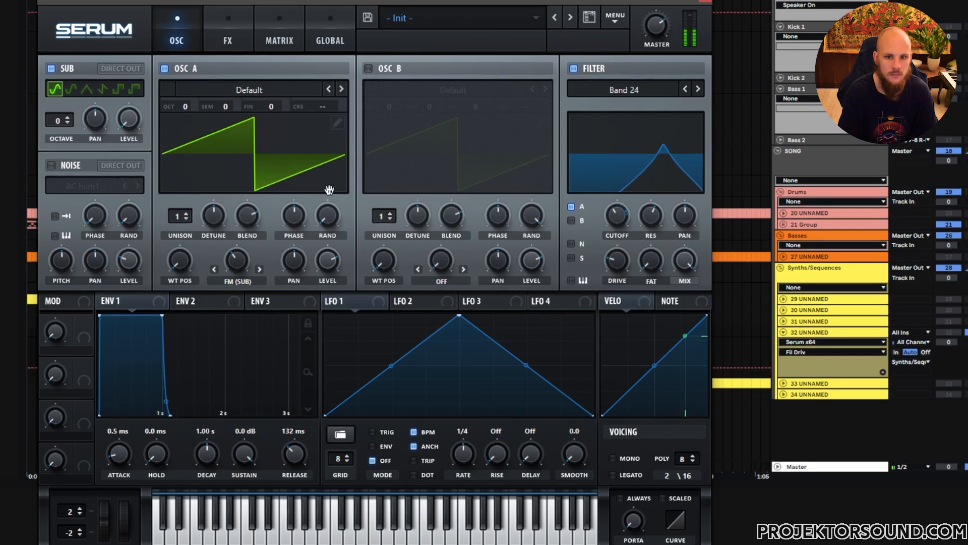
Step: Enable the delay effect in ping-pong mode with dotted 1/8 times on both sides
{"action": "left_click", "coordinate": [227, 40]}
{"action": "left_click", "coordinate": [56, 184]}
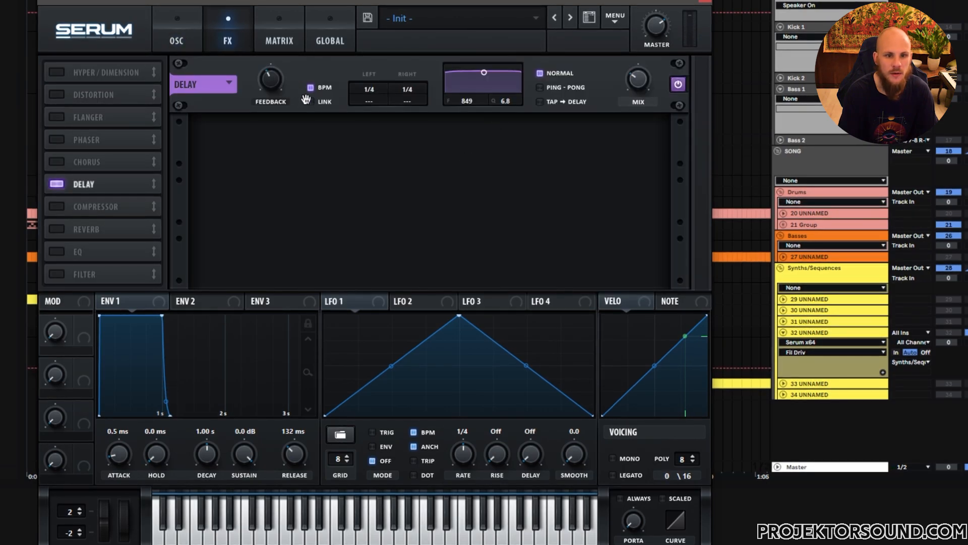
{"action": "left_click_drag", "start_coordinate": [374, 94], "coordinate": [408, 104]}
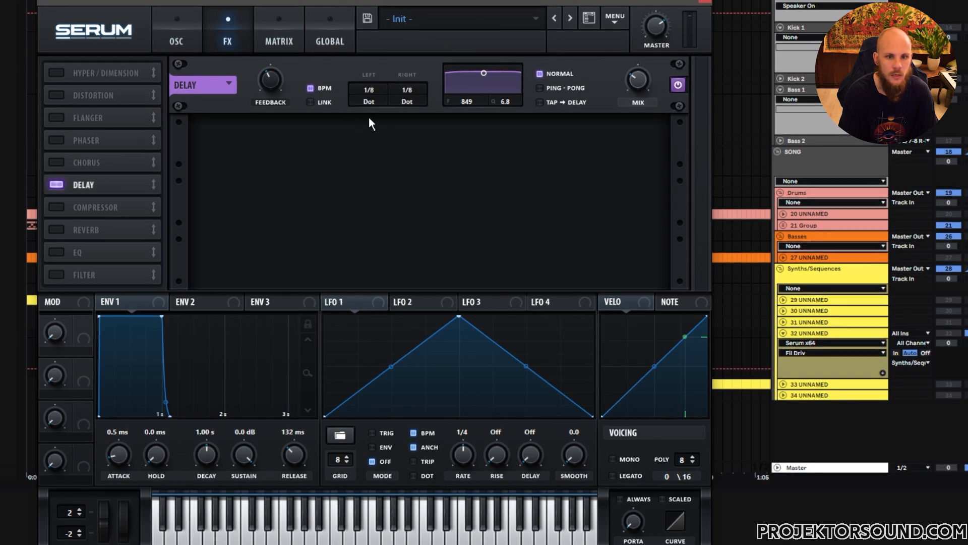
{"action": "left_click", "coordinate": [547, 88]}
Step: Raise the delay's feedback and adjust its wet mix
{"action": "left_click", "coordinate": [277, 75]}
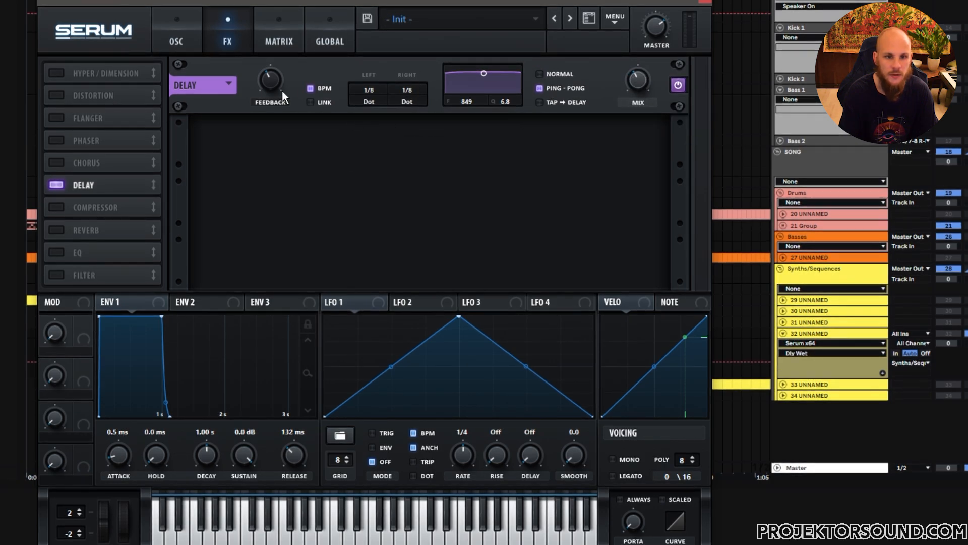
{"action": "left_click_drag", "start_coordinate": [277, 74], "coordinate": [296, 58]}
{"action": "left_click", "coordinate": [626, 83]}
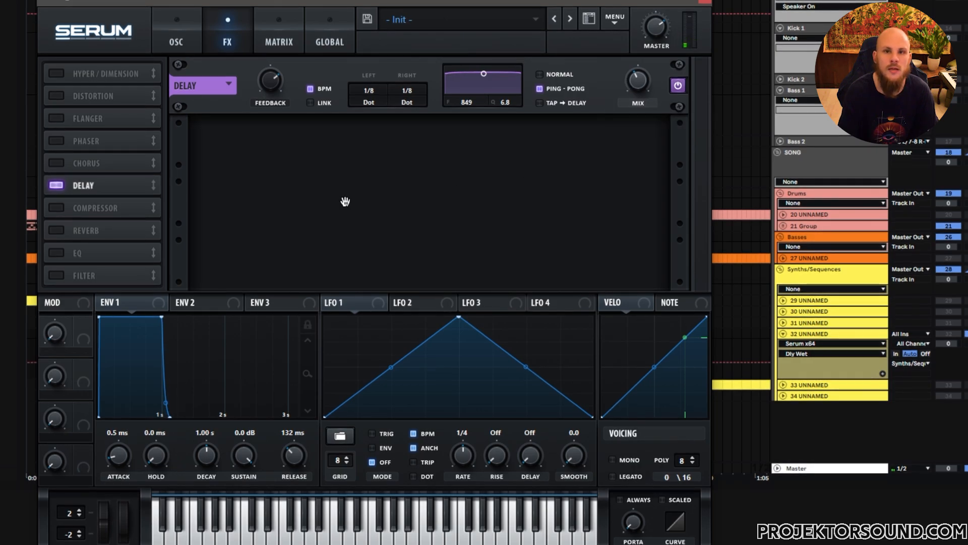
Step: Enable the phaser effect with its rate at maximum, raise its depth and lower its frequency
{"action": "left_click", "coordinate": [57, 141]}
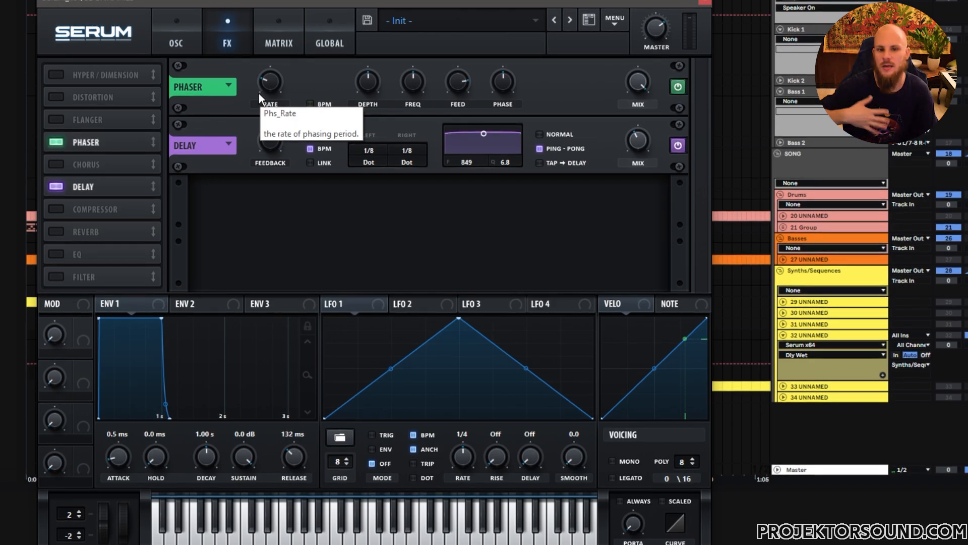
{"action": "left_click_drag", "start_coordinate": [270, 87], "coordinate": [271, 66]}
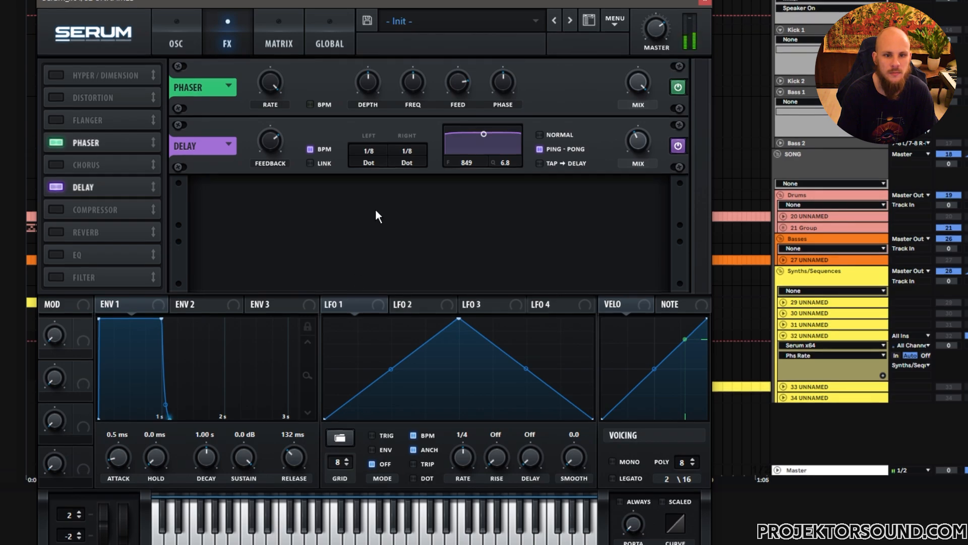
{"action": "left_click_drag", "start_coordinate": [417, 87], "coordinate": [384, 38]}
{"action": "left_click_drag", "start_coordinate": [413, 85], "coordinate": [393, 154]}
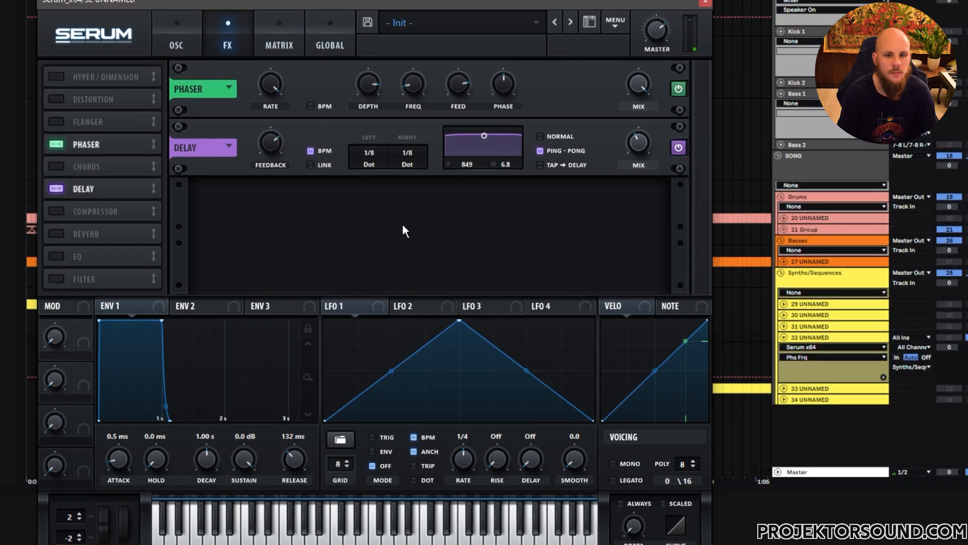
Step: Sweep the phaser's feedback down to zero and set it to a high amount
{"action": "left_click", "coordinate": [460, 82]}
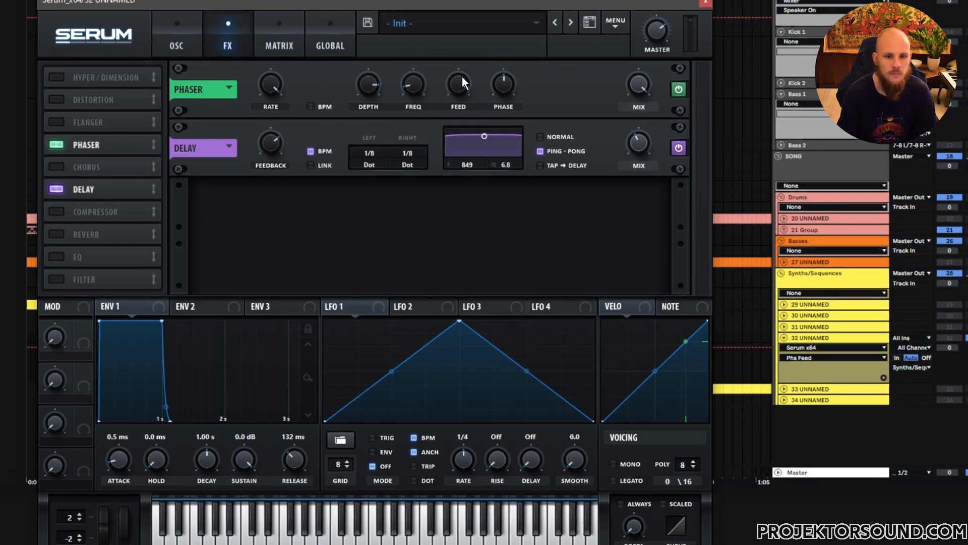
{"action": "left_click_drag", "start_coordinate": [457, 91], "coordinate": [437, 220]}
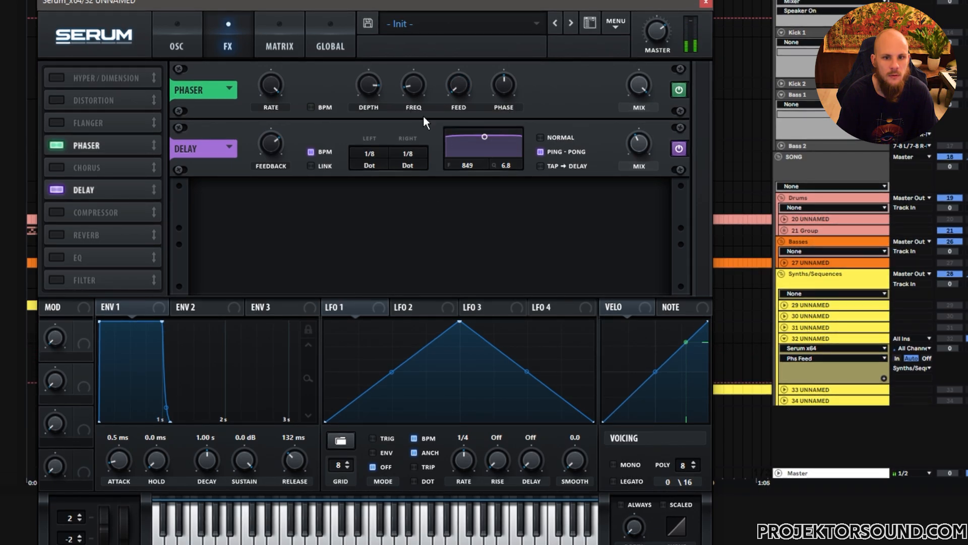
{"action": "left_click_drag", "start_coordinate": [462, 90], "coordinate": [504, 2]}
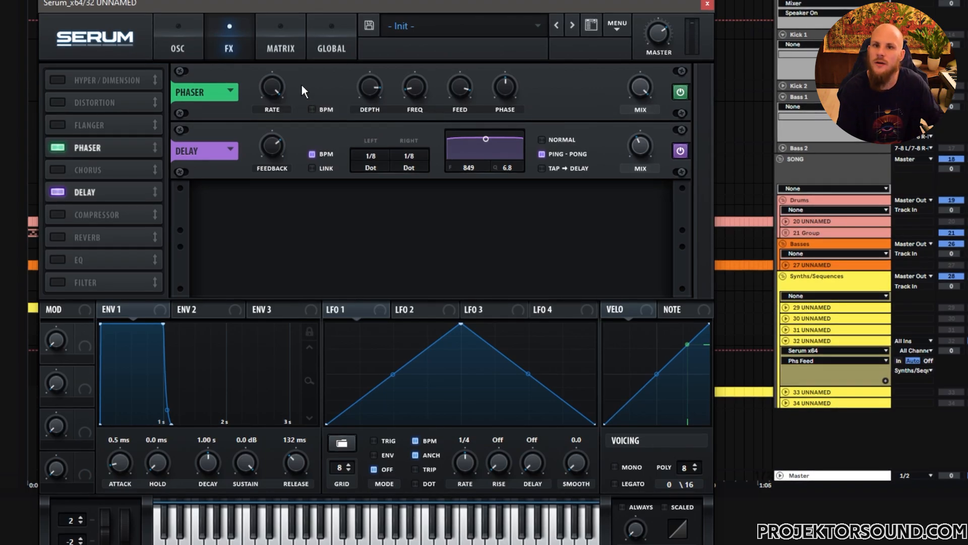
Step: Enable the noise oscillator with the LFO waveform and turn its level down to zero
{"action": "left_click", "coordinate": [187, 47]}
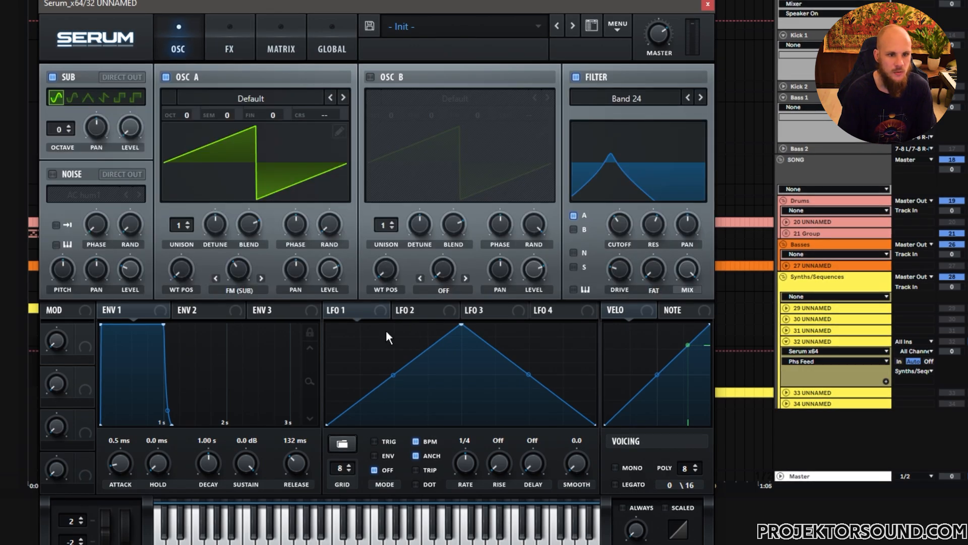
{"action": "left_click", "coordinate": [52, 174]}
{"action": "left_click", "coordinate": [129, 270]}
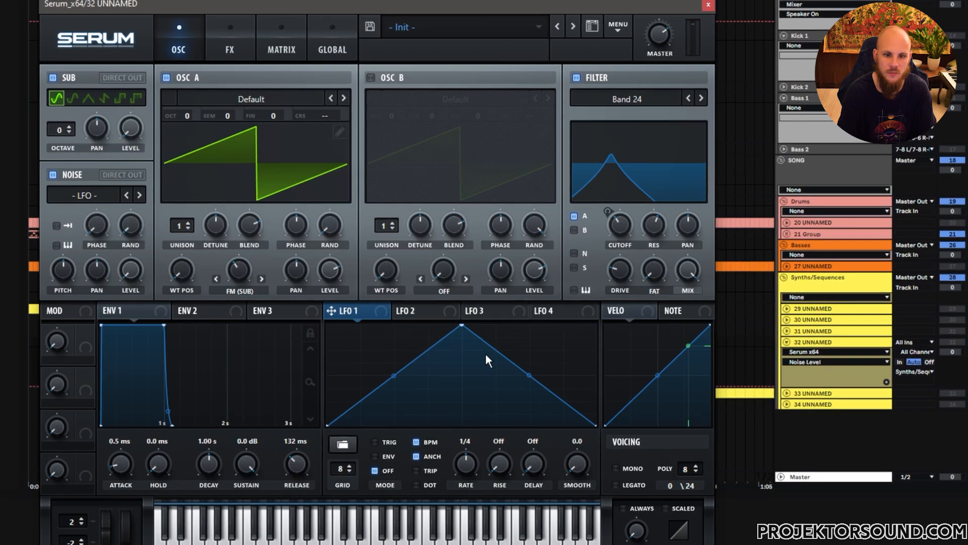
Step: Load the sine shape from the Basic presets into LFO 1
{"action": "left_click", "coordinate": [343, 446]}
{"action": "mouse_move", "coordinate": [394, 446]}
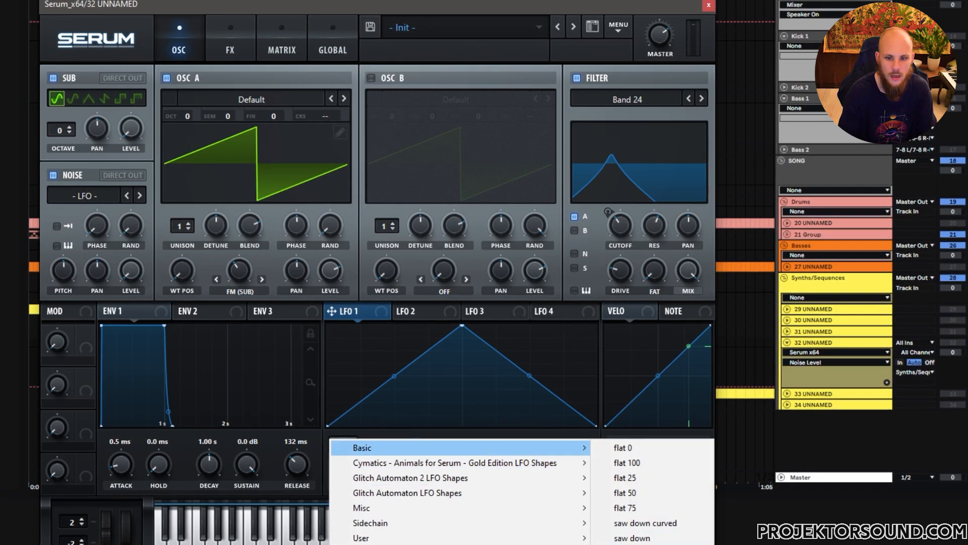
{"action": "left_click", "coordinate": [625, 544]}
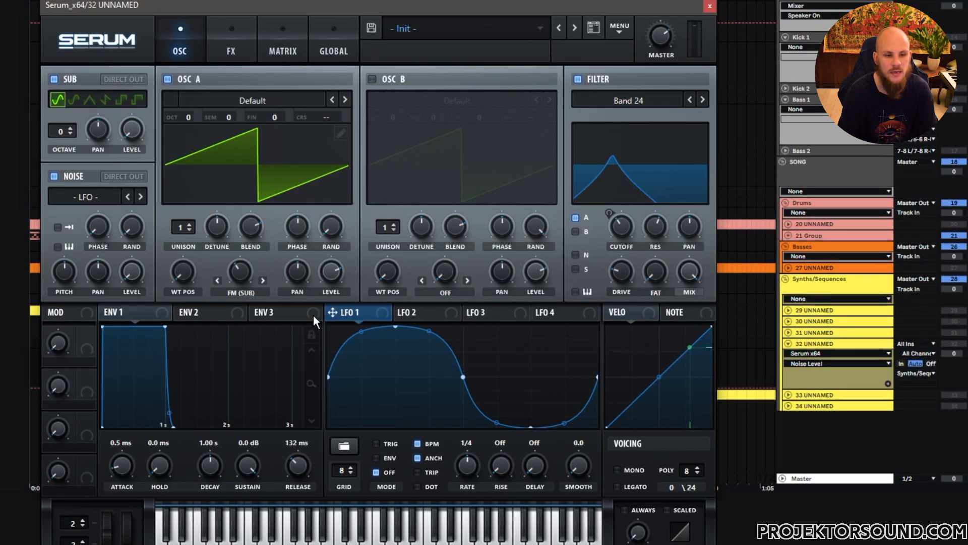
Step: Turn the phaser's depth down to zero and assign Noise OSC as the modulation source for its frequency
{"action": "left_click", "coordinate": [229, 51]}
{"action": "left_click", "coordinate": [377, 84]}
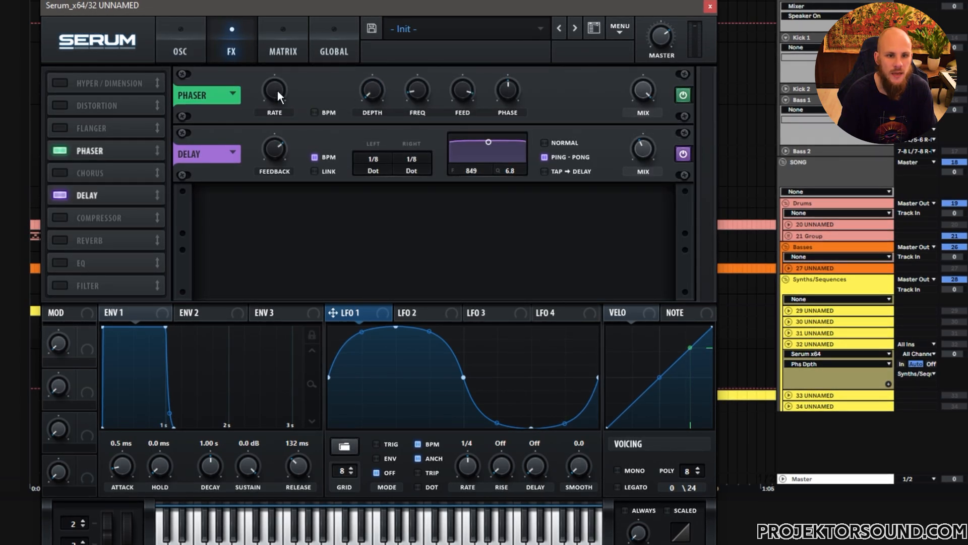
{"action": "right_click", "coordinate": [417, 94]}
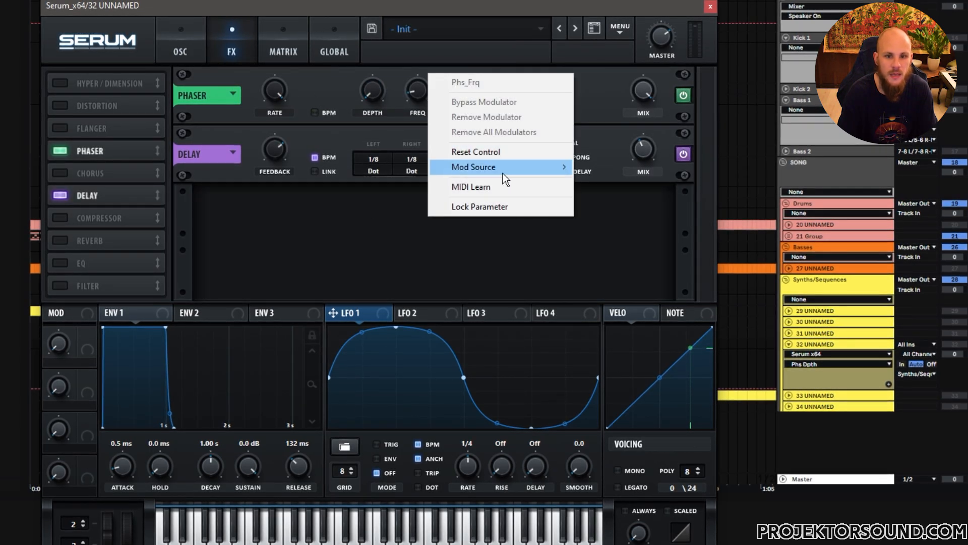
{"action": "mouse_move", "coordinate": [502, 172]}
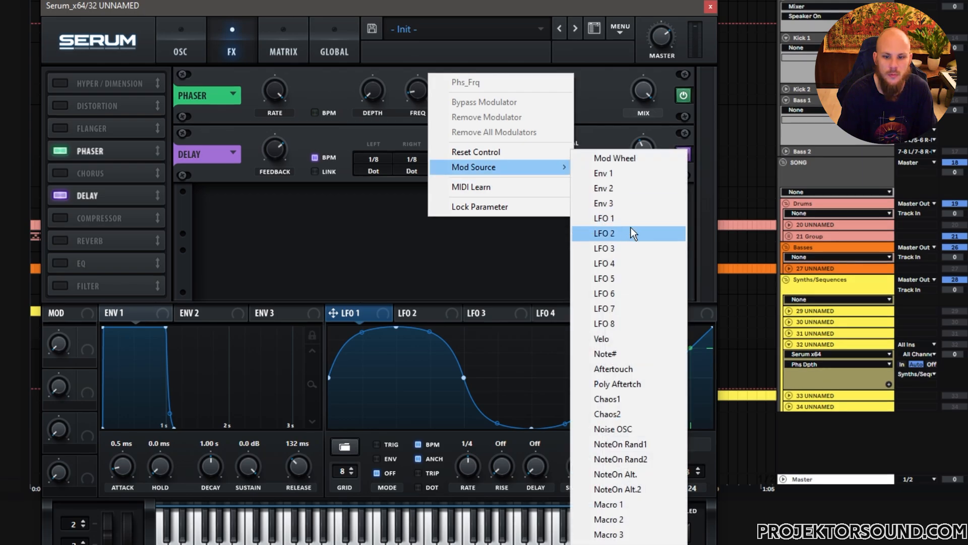
{"action": "left_click", "coordinate": [643, 428]}
Step: Set the amount of the Noise OSC modulation on the phaser frequency to about 80
{"action": "left_click", "coordinate": [281, 47]}
{"action": "left_click", "coordinate": [257, 131]}
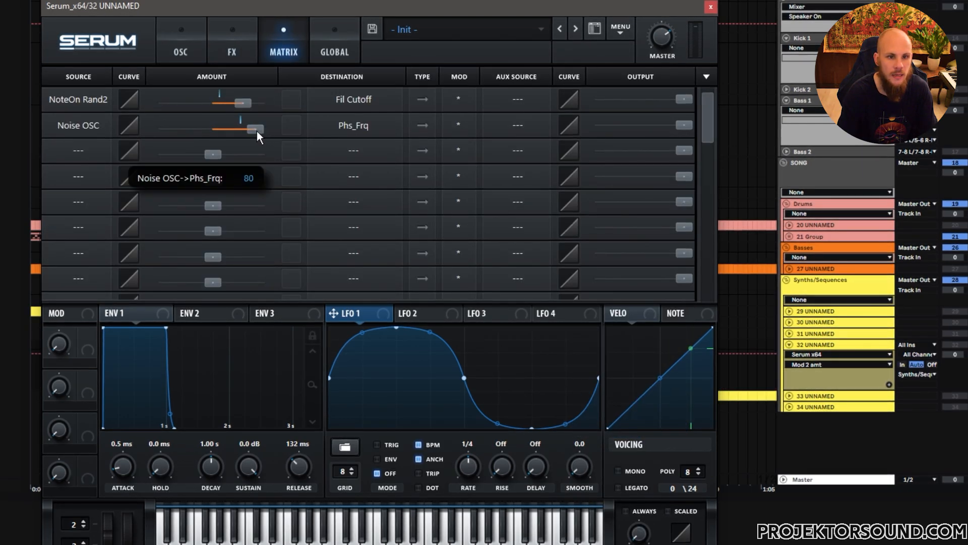
{"action": "left_click", "coordinate": [195, 47]}
{"action": "left_click", "coordinate": [234, 49]}
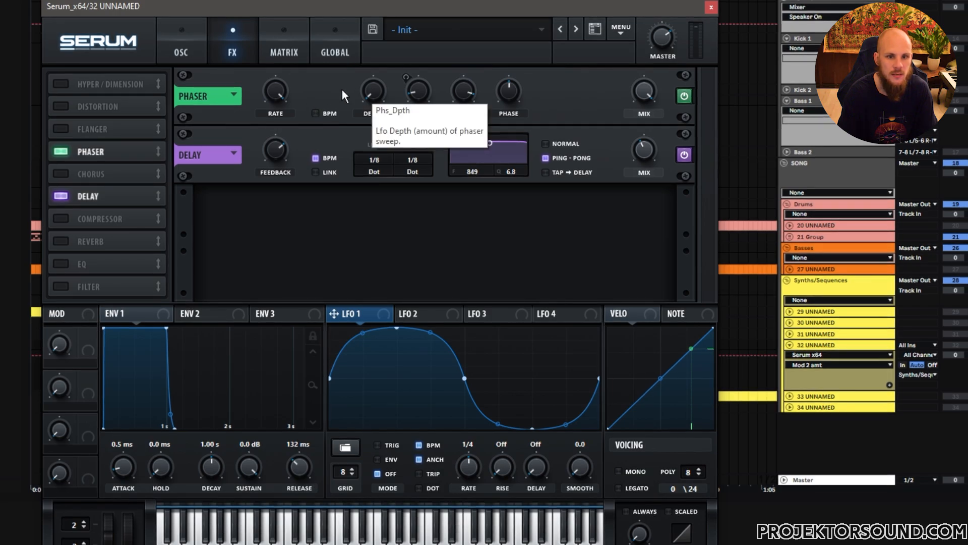
{"action": "left_click", "coordinate": [269, 43]}
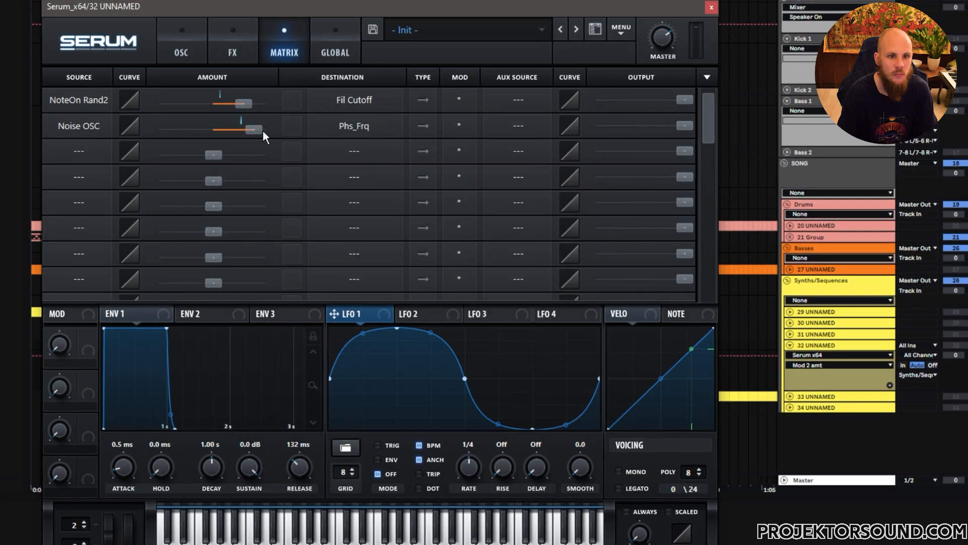
Step: Enable pitch tracking on the noise oscillator and raise its pitch to set the modulation speed
{"action": "left_click", "coordinate": [195, 57]}
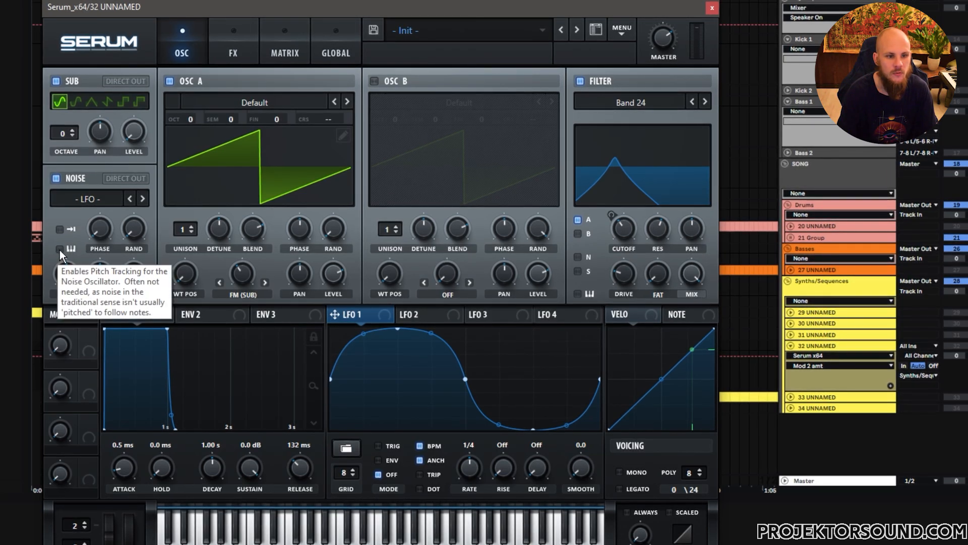
{"action": "left_click_drag", "start_coordinate": [68, 280], "coordinate": [81, 248]}
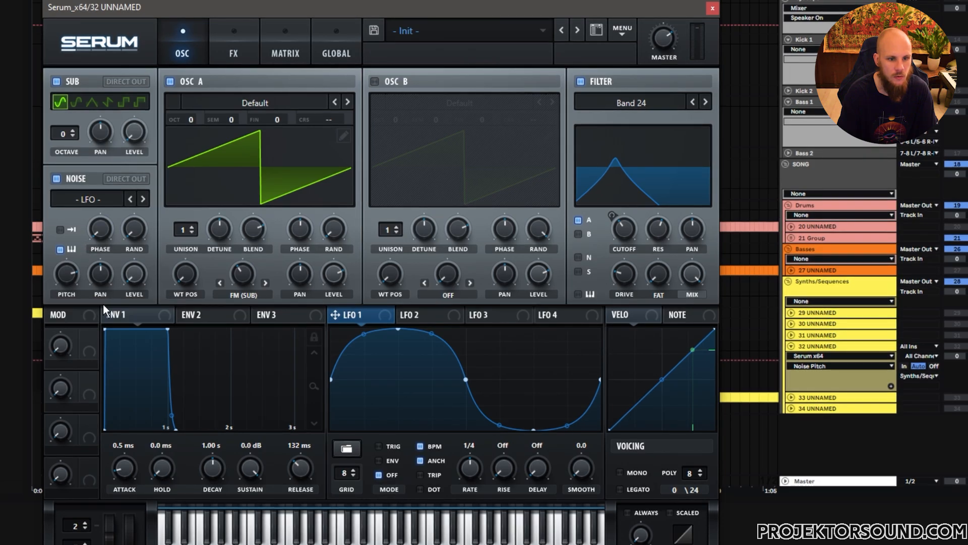
{"action": "left_click", "coordinate": [234, 50]}
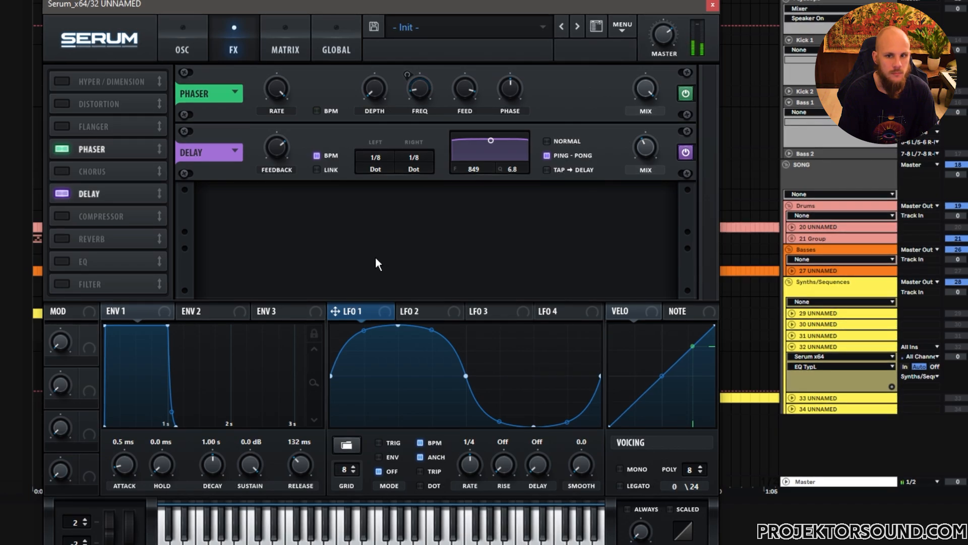
{"action": "left_click", "coordinate": [183, 45]}
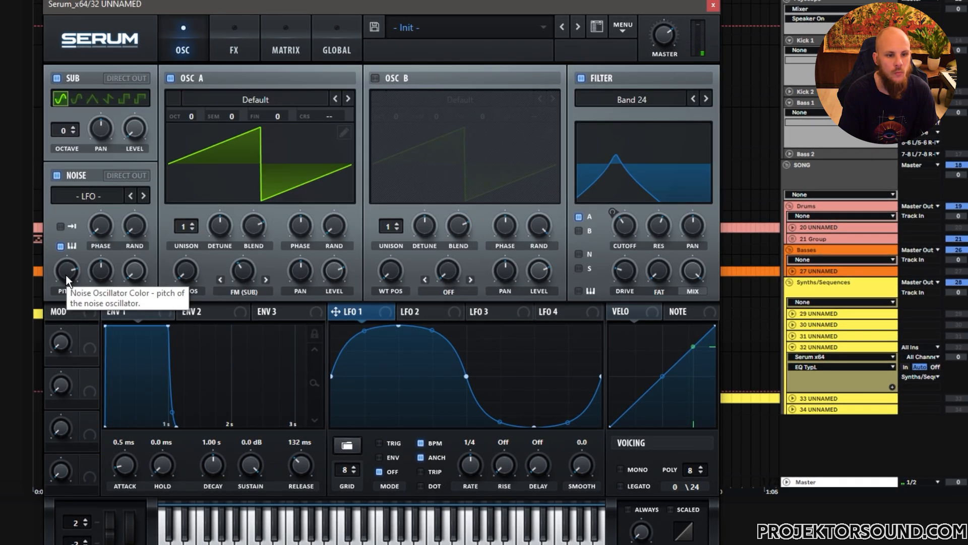
{"action": "mouse_move", "coordinate": [66, 268]}
{"action": "left_mouse_down"}
{"action": "mouse_move", "coordinate": [72, 249]}
{"action": "mouse_move", "coordinate": [72, 272]}
{"action": "left_mouse_up"}
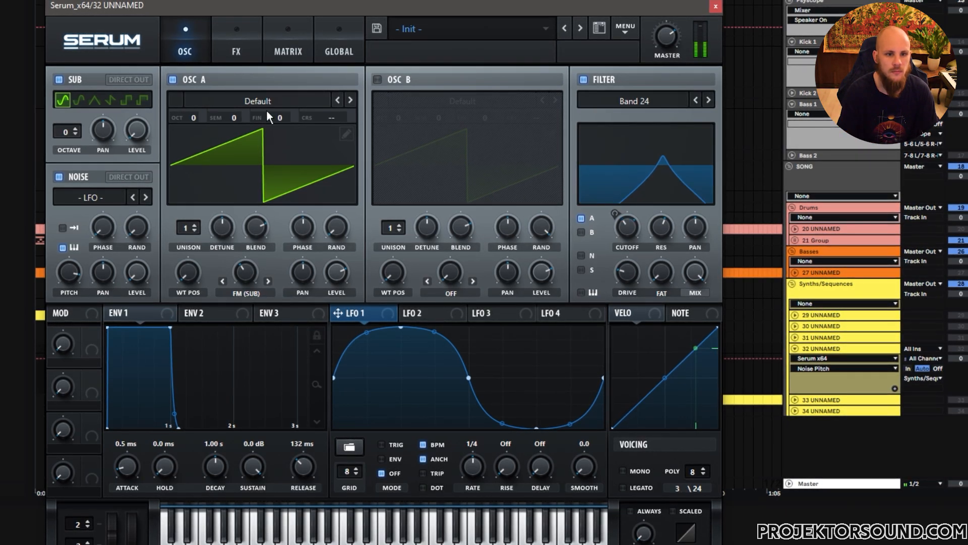
Step: Enable the EQ with a low-cut band, raise the band's frequency slightly and adjust the phaser's phase
{"action": "left_click", "coordinate": [244, 47]}
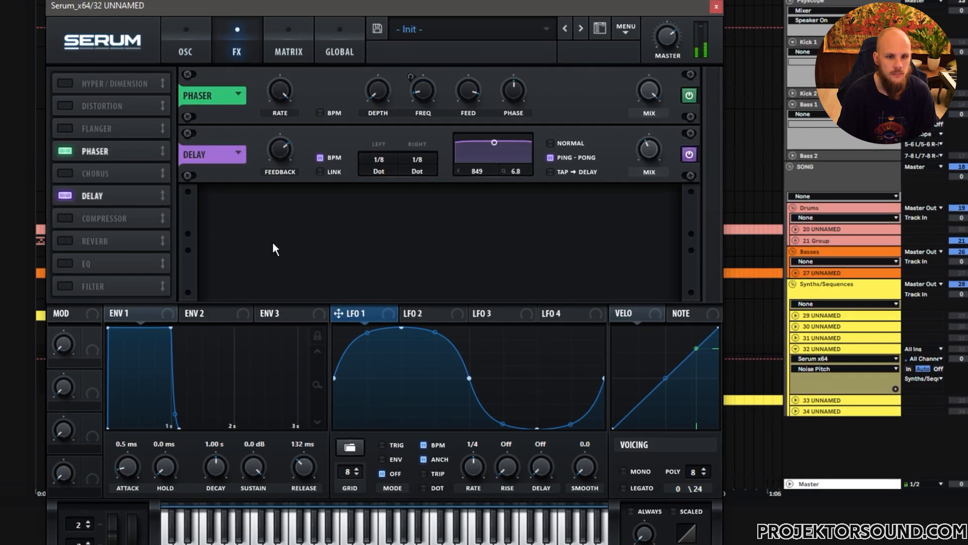
{"action": "left_click", "coordinate": [65, 263]}
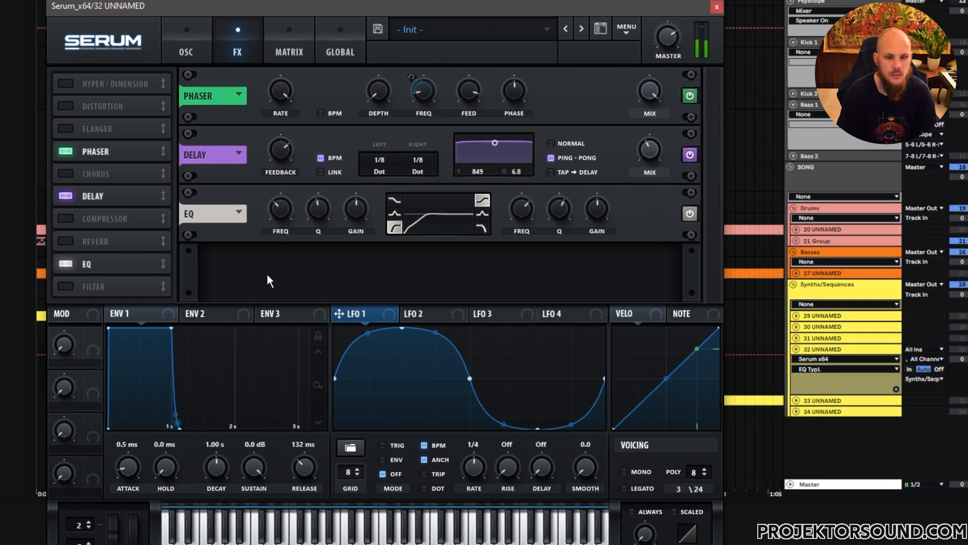
{"action": "left_click", "coordinate": [290, 207]}
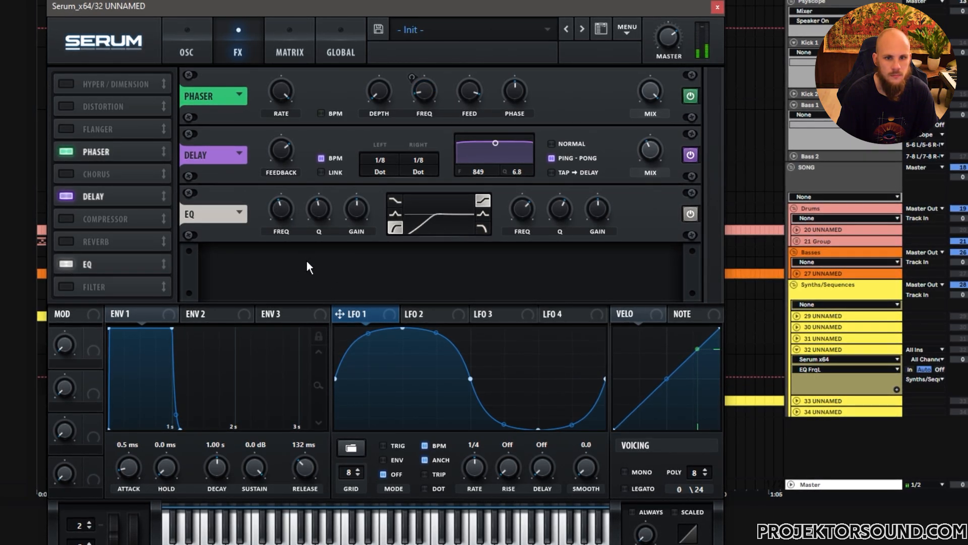
{"action": "left_click_drag", "start_coordinate": [515, 88], "coordinate": [521, 119]}
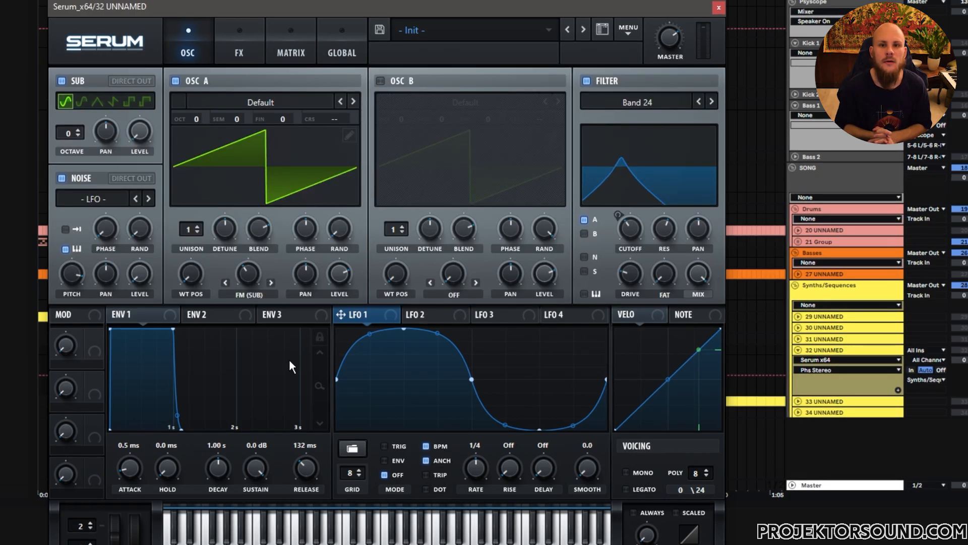
Step: Try two unison voices with reduced detune on oscillator A
{"action": "left_click", "coordinate": [198, 228]}
{"action": "left_click_drag", "start_coordinate": [223, 241], "coordinate": [220, 277]}
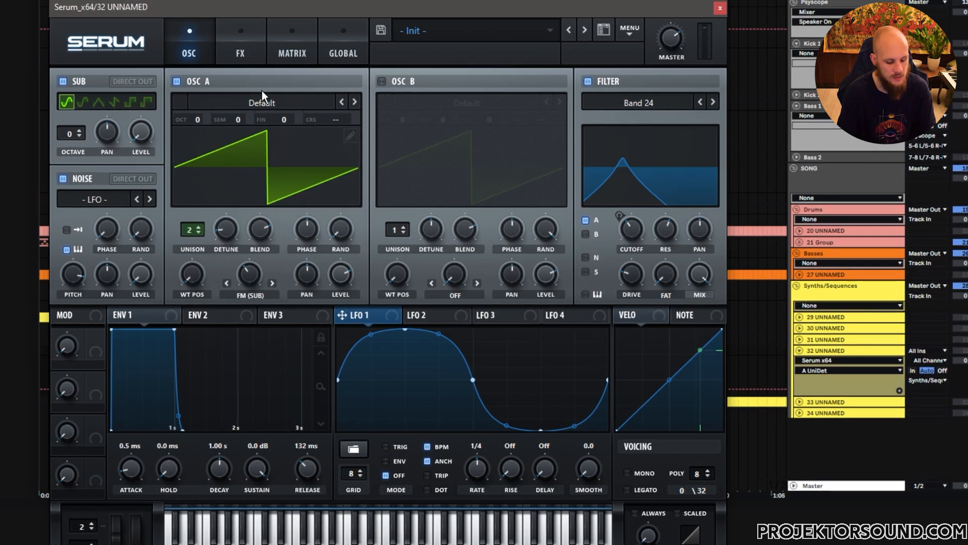
{"action": "left_click", "coordinate": [242, 52]}
{"action": "left_click", "coordinate": [168, 45]}
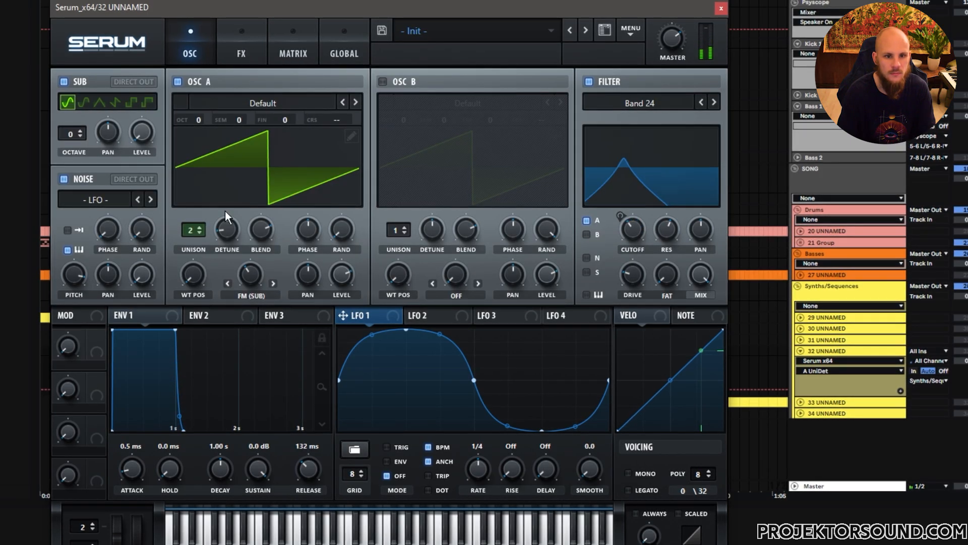
{"action": "left_click_drag", "start_coordinate": [189, 228], "coordinate": [190, 235]}
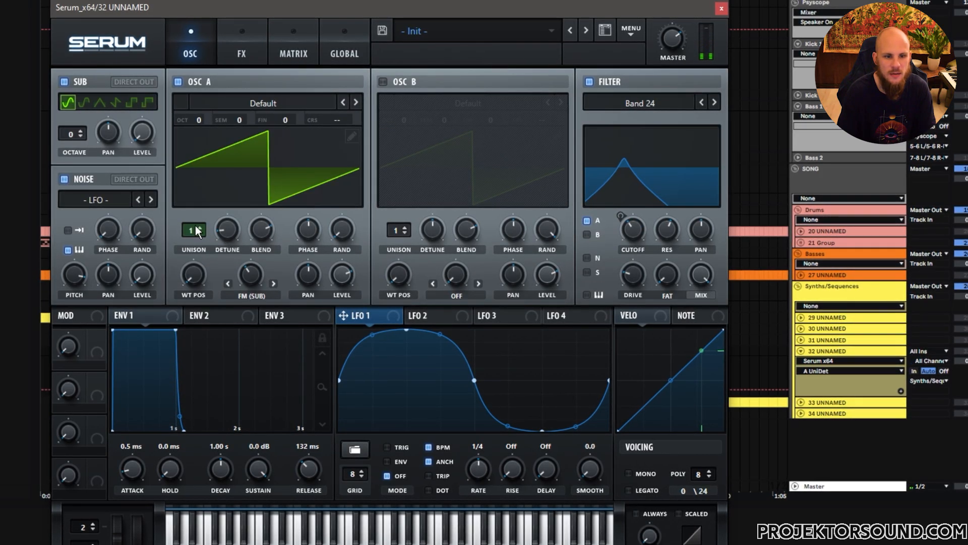
{"action": "left_click", "coordinate": [247, 45]}
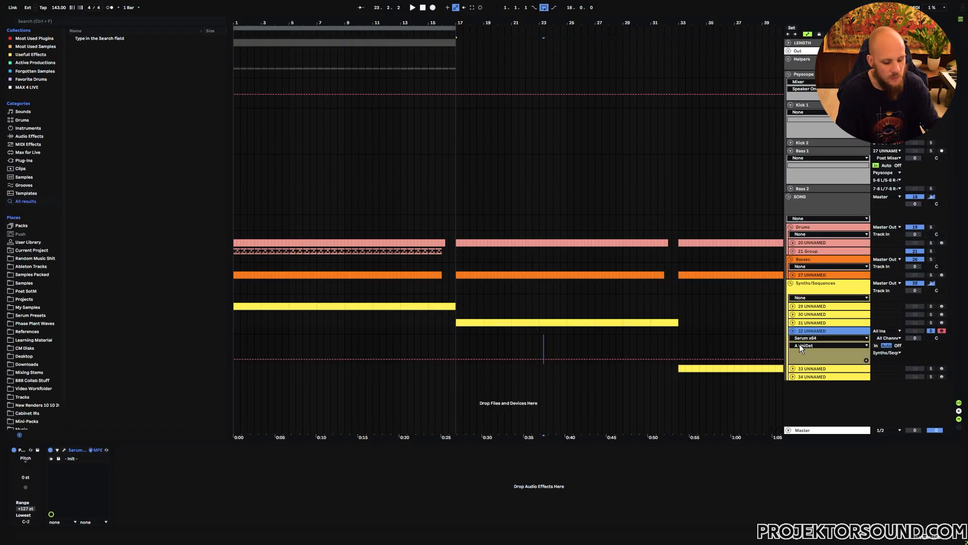
Step: Add a new MIDI track in Ableton Live and load the Vital instrument on it
{"action": "key", "text": "ctrl+shift+t"}
{"action": "right_click", "coordinate": [500, 391]}
{"action": "right_click", "coordinate": [500, 391]}
{"action": "mouse_move", "coordinate": [558, 149]}
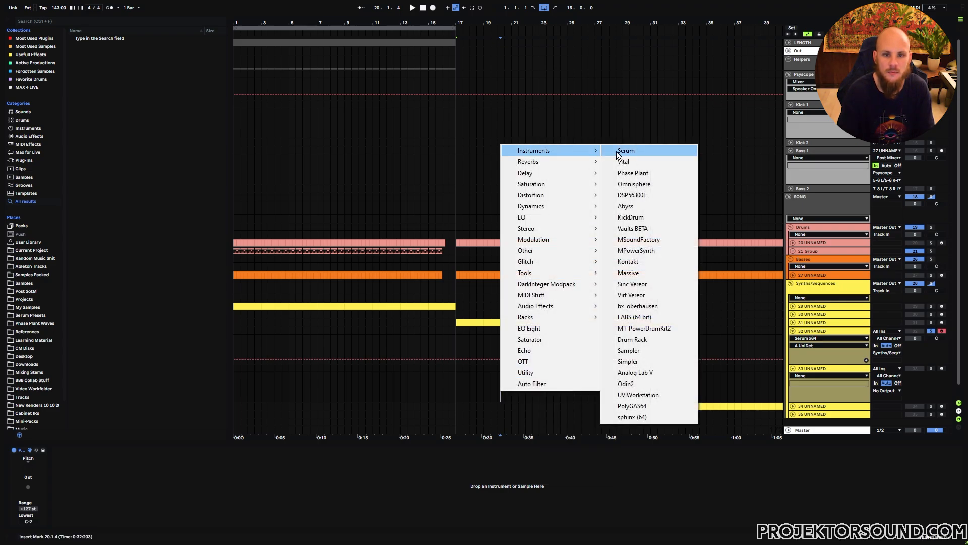
{"action": "left_click", "coordinate": [631, 160]}
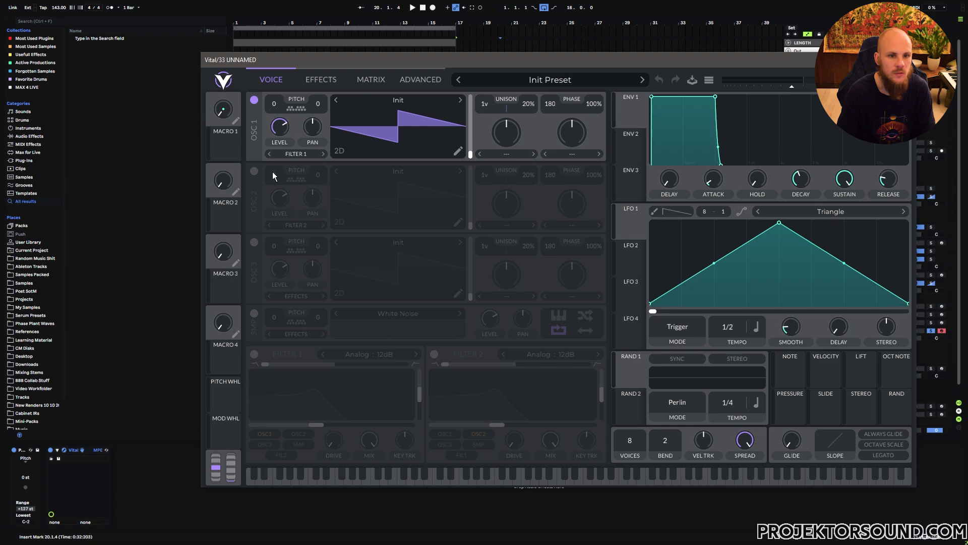
Step: Enable oscillator 2 and load the Basic Shapes wavetable from the favorites
{"action": "left_click", "coordinate": [254, 171]}
{"action": "left_click", "coordinate": [398, 171]}
{"action": "left_click", "coordinate": [510, 210]}
{"action": "left_click", "coordinate": [674, 198]}
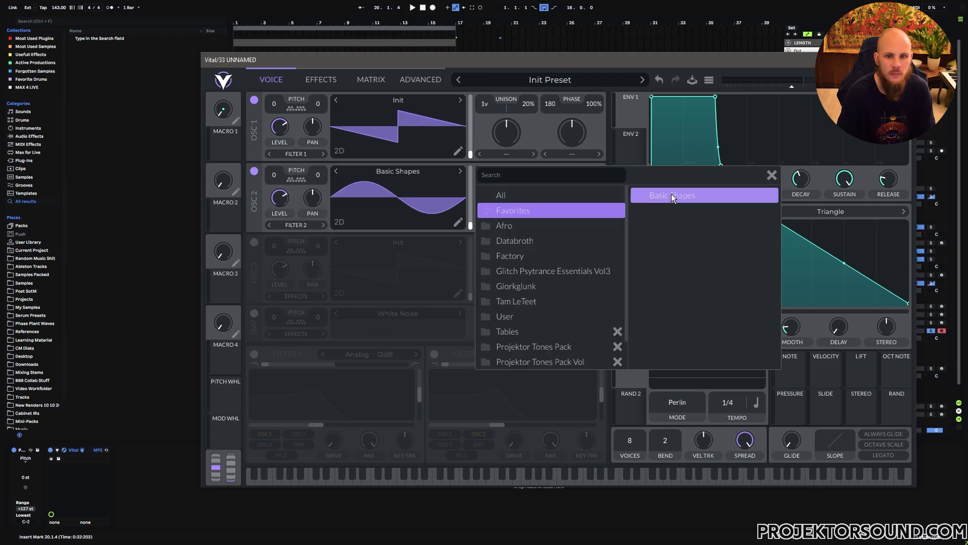
{"action": "left_click", "coordinate": [772, 175]}
Step: Modulate oscillator 1 with FM from Osc 2, using a triangle wave at level 0 on oscillator 2
{"action": "left_click", "coordinate": [575, 157]}
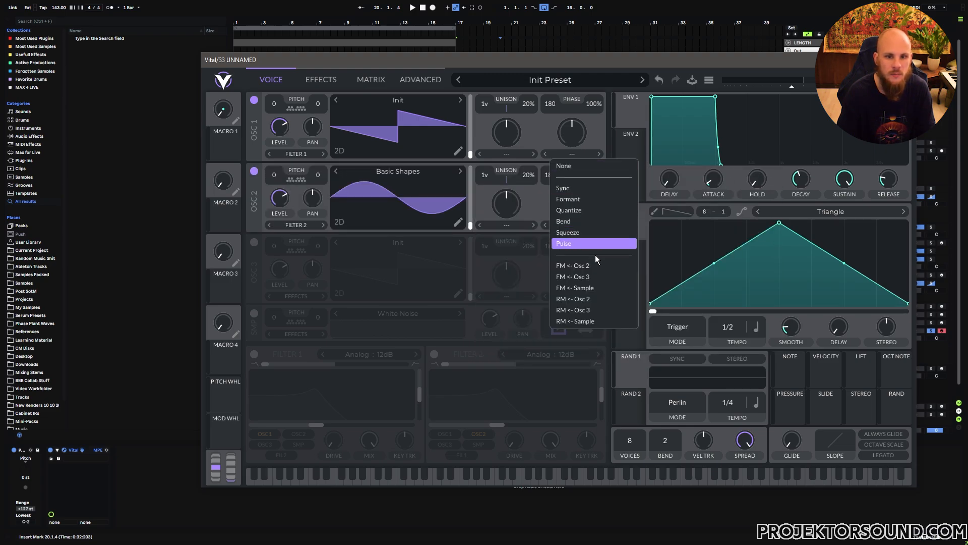
{"action": "left_click", "coordinate": [591, 266]}
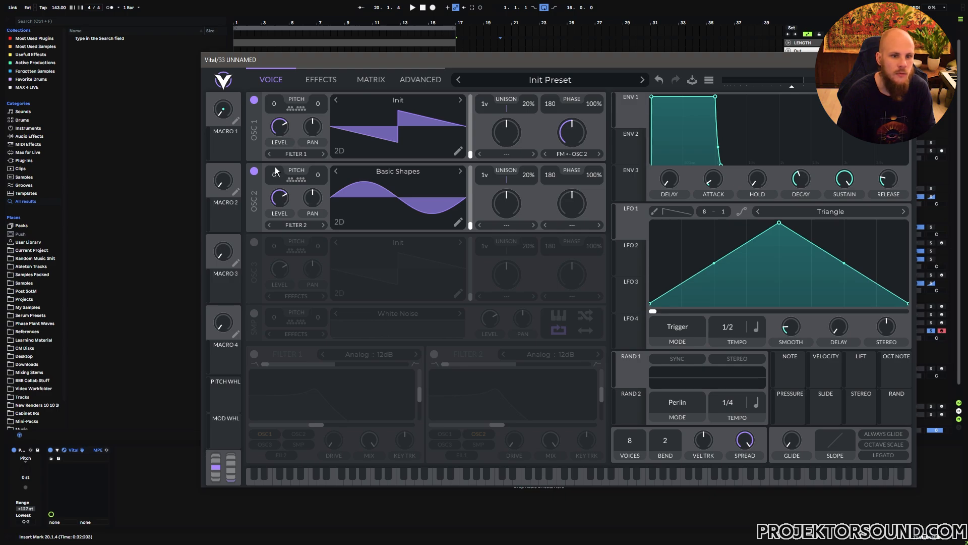
{"action": "left_click_drag", "start_coordinate": [452, 225], "coordinate": [452, 216]}
{"action": "left_click_drag", "start_coordinate": [282, 196], "coordinate": [270, 306]}
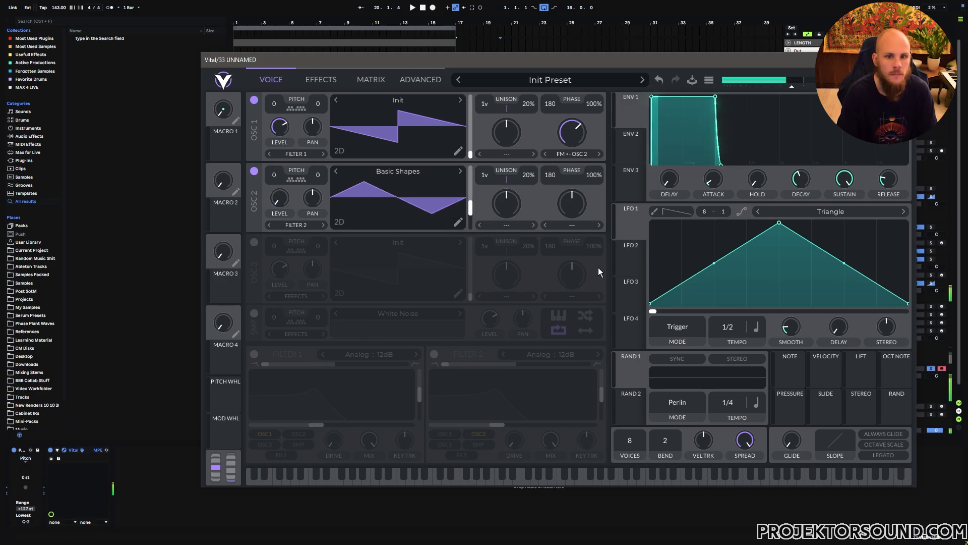
Step: Raise oscillator 1's FM amount and set the phase randomization of oscillators 1 and 2 to 0%
{"action": "mouse_move", "coordinate": [574, 139]}
{"action": "left_mouse_down"}
{"action": "mouse_move", "coordinate": [574, 125]}
{"action": "mouse_move", "coordinate": [572, 132]}
{"action": "left_mouse_up"}
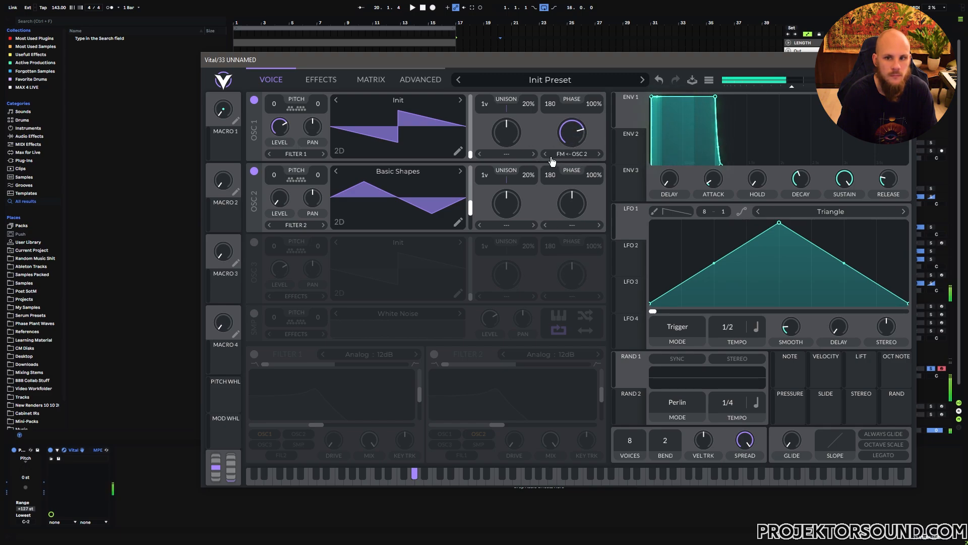
{"action": "scroll", "coordinate": [891, 181], "scroll_direction": "down", "scroll_amount": 3}
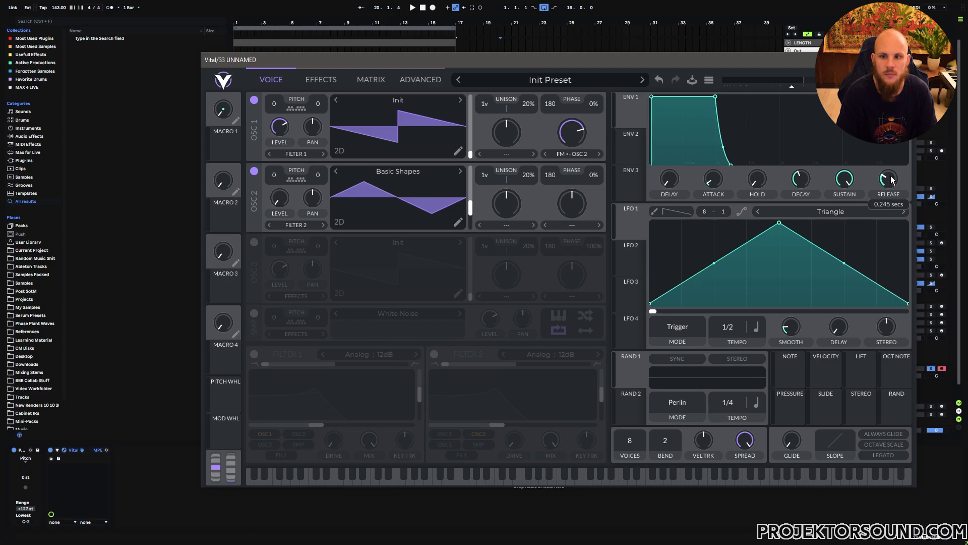
Step: Lengthen the release of envelope 1 slightly
{"action": "scroll", "coordinate": [890, 182], "scroll_direction": "up", "scroll_amount": 1}
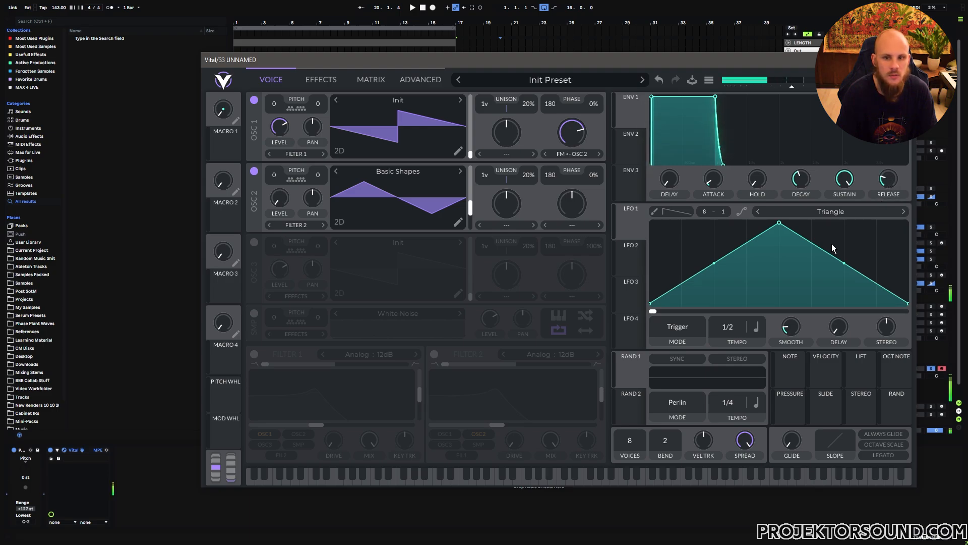
{"action": "scroll", "coordinate": [892, 182], "scroll_direction": "up", "scroll_amount": 2}
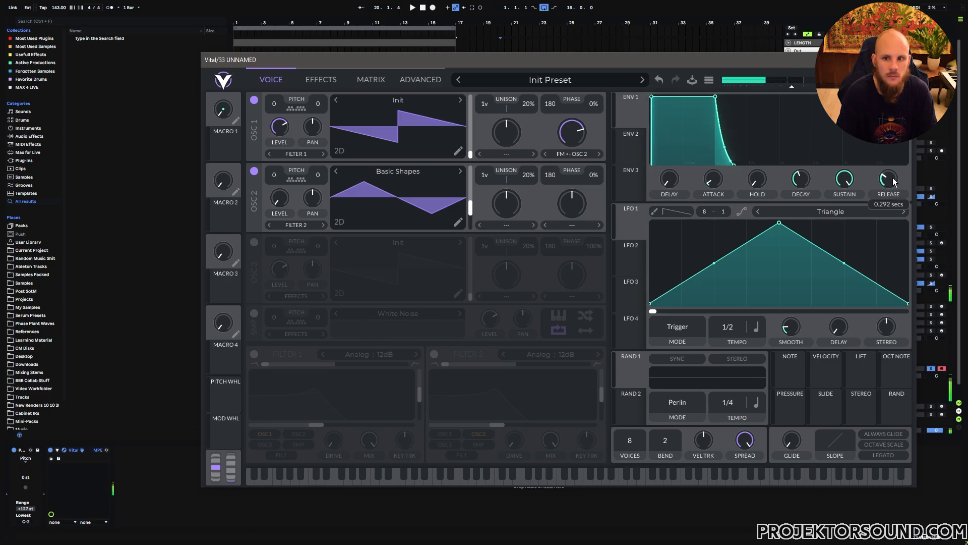
Step: Enable filter 2 with only oscillator 1 routed into it and set its type to Phaser : Positive
{"action": "left_click", "coordinate": [434, 354]}
{"action": "left_click", "coordinate": [445, 433]}
{"action": "left_click", "coordinate": [478, 434]}
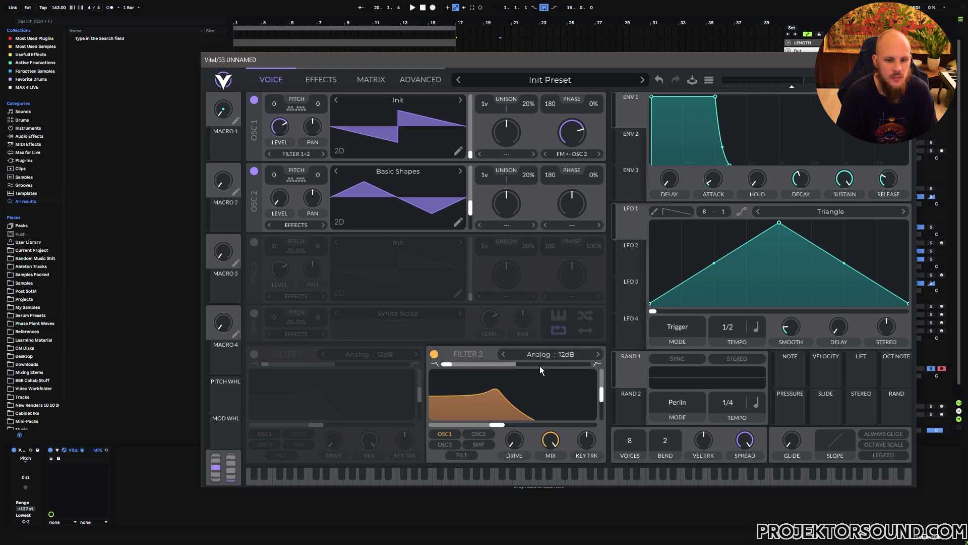
{"action": "left_click", "coordinate": [546, 355]}
{"action": "left_click", "coordinate": [628, 466]}
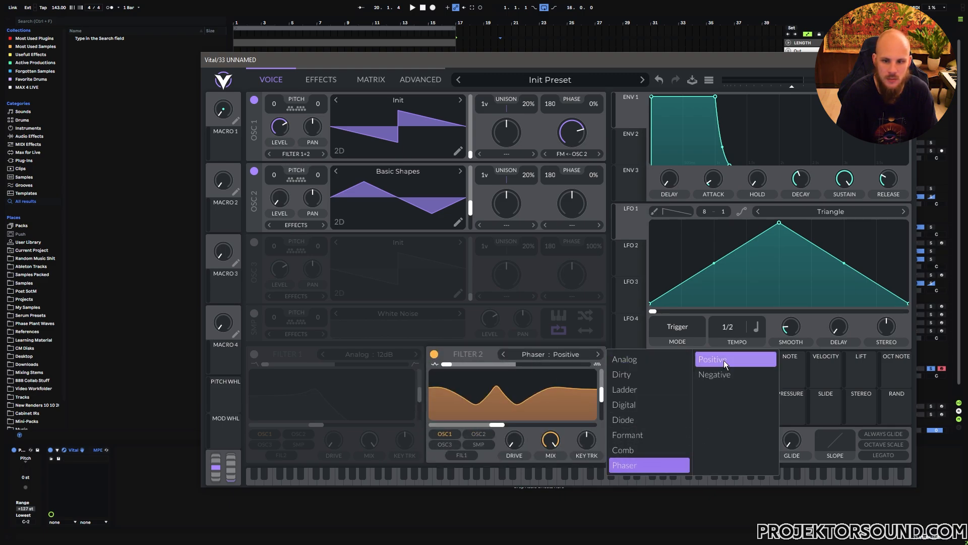
Step: Shape filter 2's phaser with minimum blend, maximum resonance and a lowered cutoff
{"action": "left_click_drag", "start_coordinate": [452, 364], "coordinate": [605, 390]}
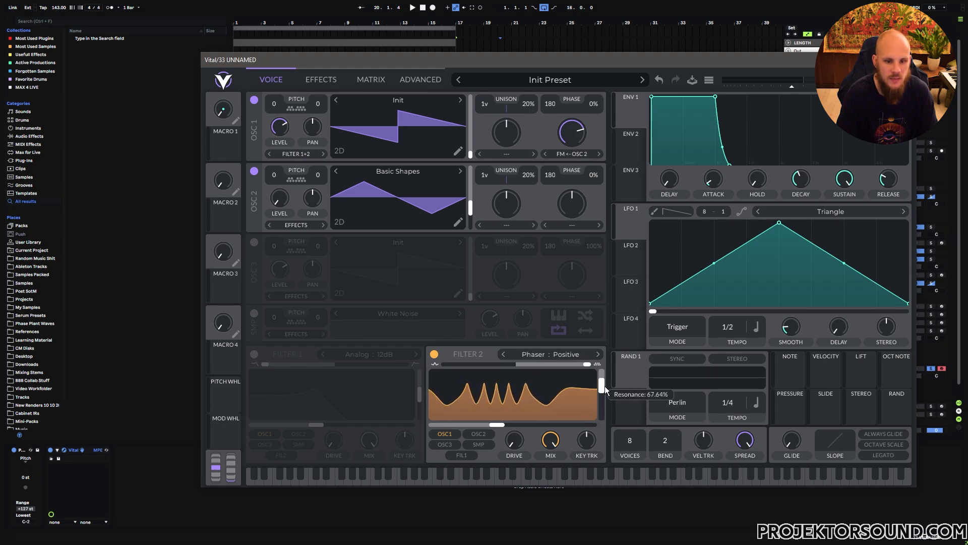
{"action": "mouse_move", "coordinate": [496, 424]}
{"action": "left_mouse_down"}
{"action": "mouse_move", "coordinate": [467, 425]}
{"action": "mouse_move", "coordinate": [534, 426]}
{"action": "mouse_move", "coordinate": [495, 425]}
{"action": "left_mouse_up"}
{"action": "left_click_drag", "start_coordinate": [523, 365], "coordinate": [413, 370]}
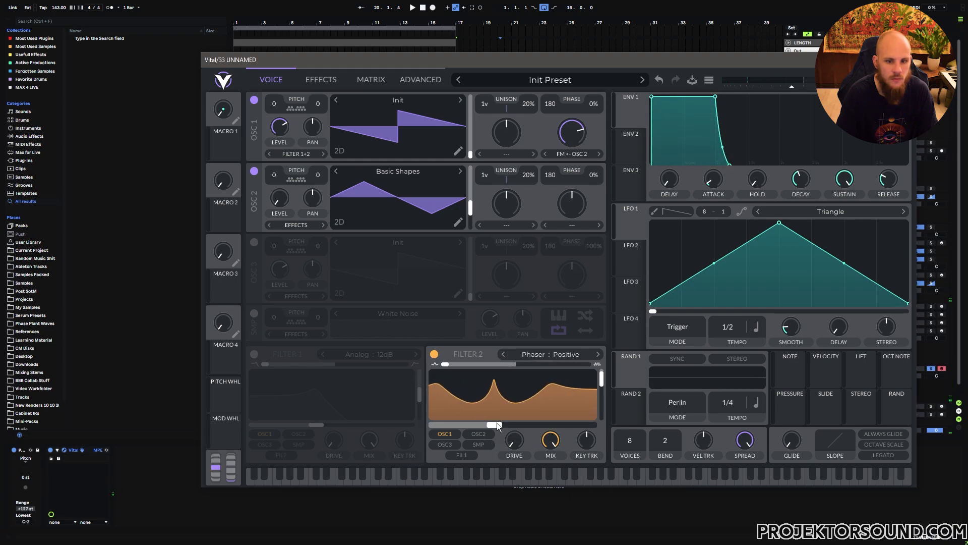
{"action": "left_click_drag", "start_coordinate": [494, 425], "coordinate": [468, 425]}
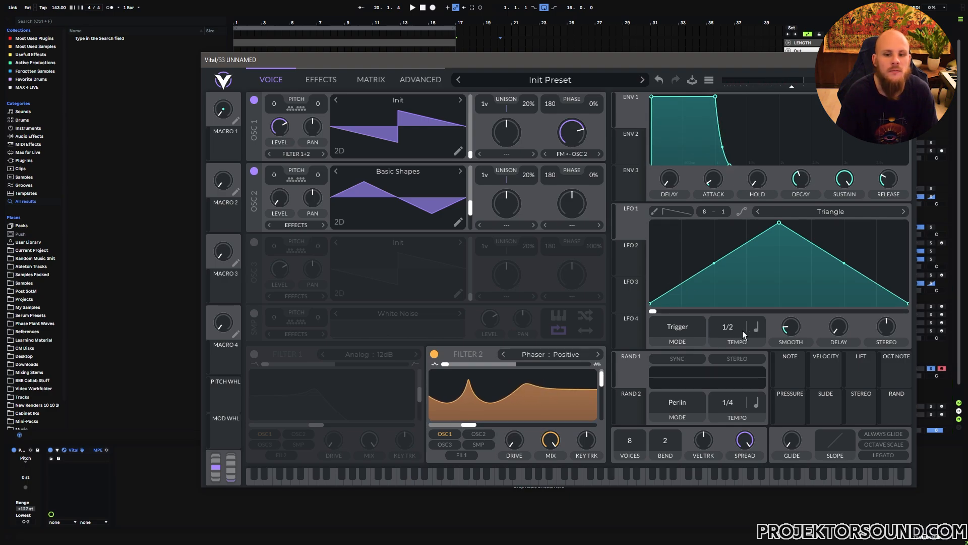
Step: Switch LFO 1's rate to Keytrack and assign LFO 1 to filter 2's cutoff
{"action": "left_click", "coordinate": [757, 328]}
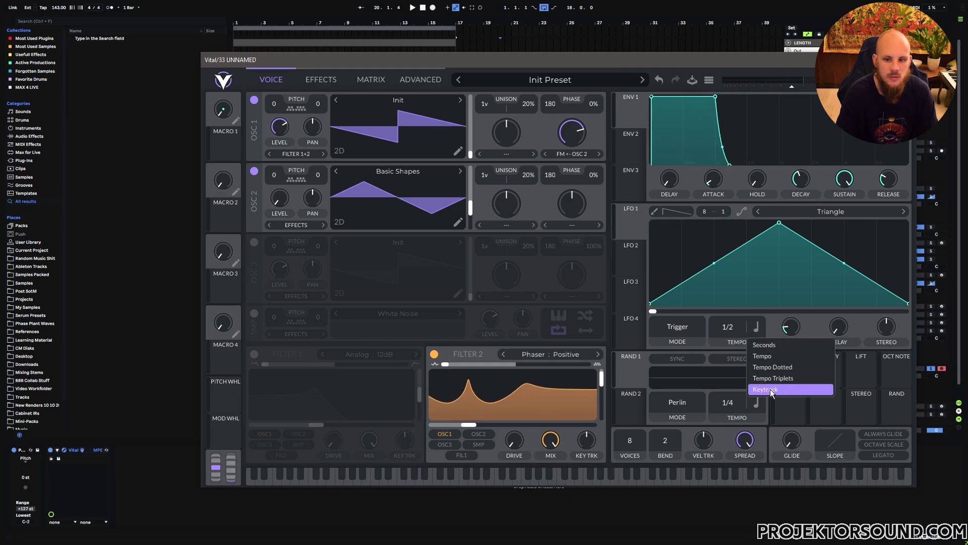
{"action": "left_click", "coordinate": [771, 389]}
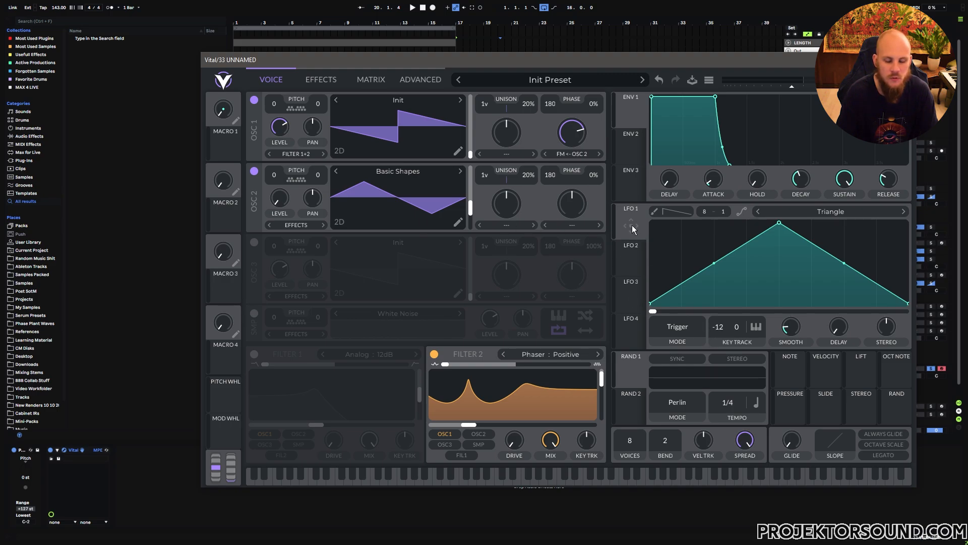
{"action": "left_click_drag", "start_coordinate": [632, 223], "coordinate": [512, 413]}
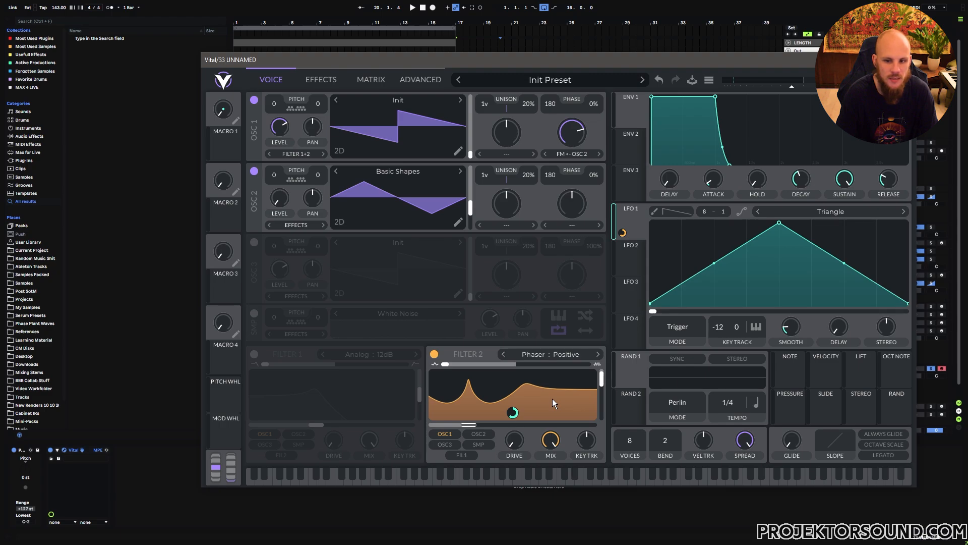
Step: Assign the Stereo modulation source to filter 2's cutoff with a small modulation amount
{"action": "mouse_move", "coordinate": [864, 414]}
{"action": "left_click_drag", "start_coordinate": [863, 409], "coordinate": [484, 424]}
{"action": "left_click_drag", "start_coordinate": [513, 413], "coordinate": [513, 454]}
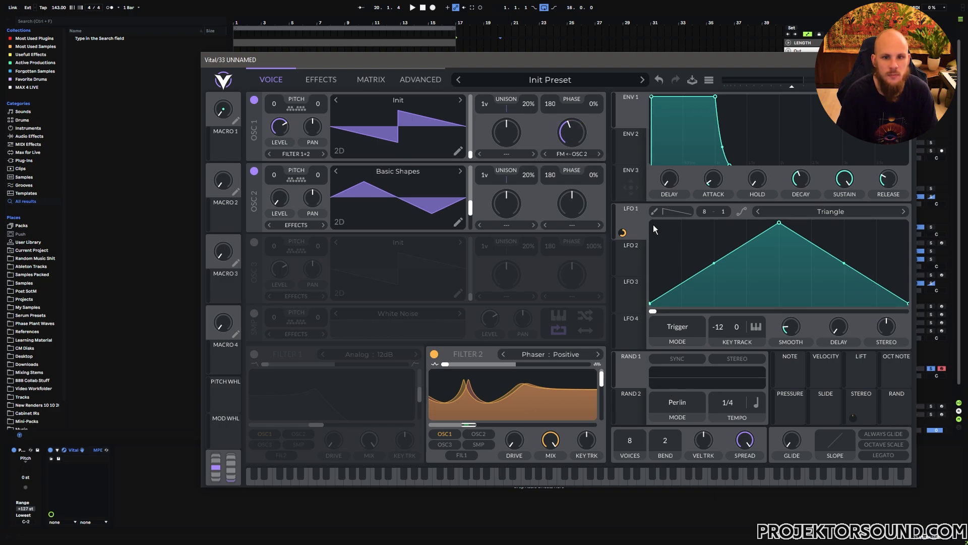
Step: Assign the per-note Rand source to oscillator 1's FM amount and raise that FM amount
{"action": "left_click_drag", "start_coordinate": [896, 410], "coordinate": [596, 173]}
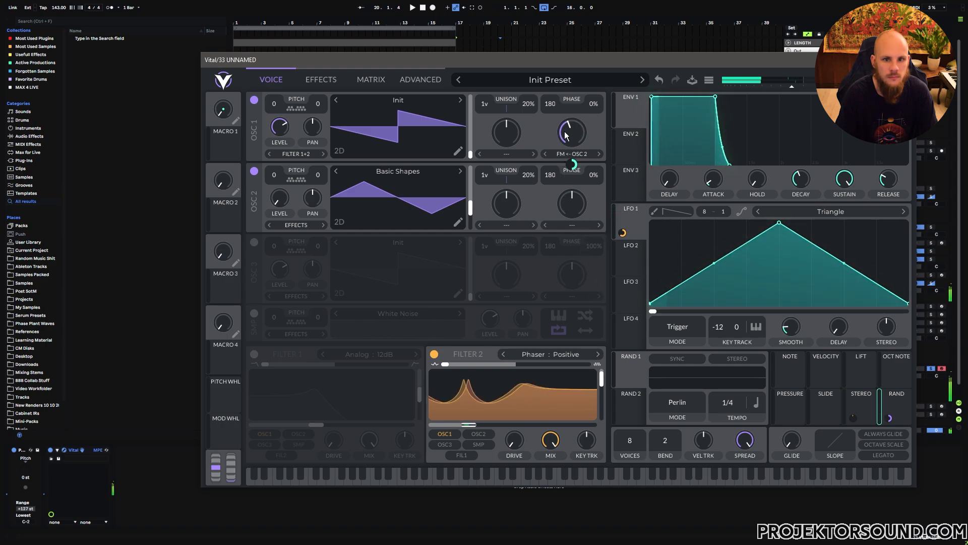
{"action": "left_click_drag", "start_coordinate": [566, 135], "coordinate": [566, 121]}
Step: Enable filter 1 with a band-pass blend and feed filter 2 from filter 1 instead of oscillator 1
{"action": "left_click", "coordinate": [255, 354]}
{"action": "left_click_drag", "start_coordinate": [284, 365], "coordinate": [335, 371]}
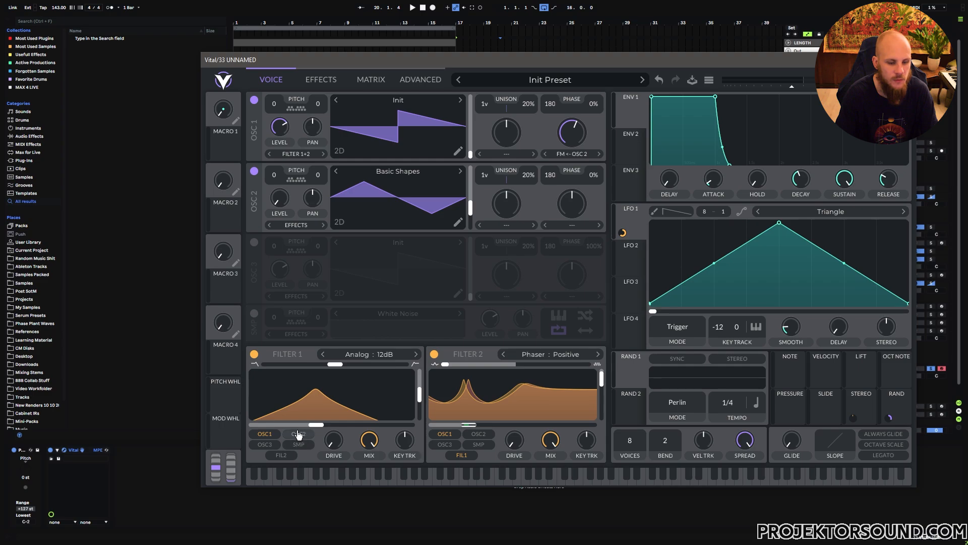
{"action": "left_click", "coordinate": [444, 434]}
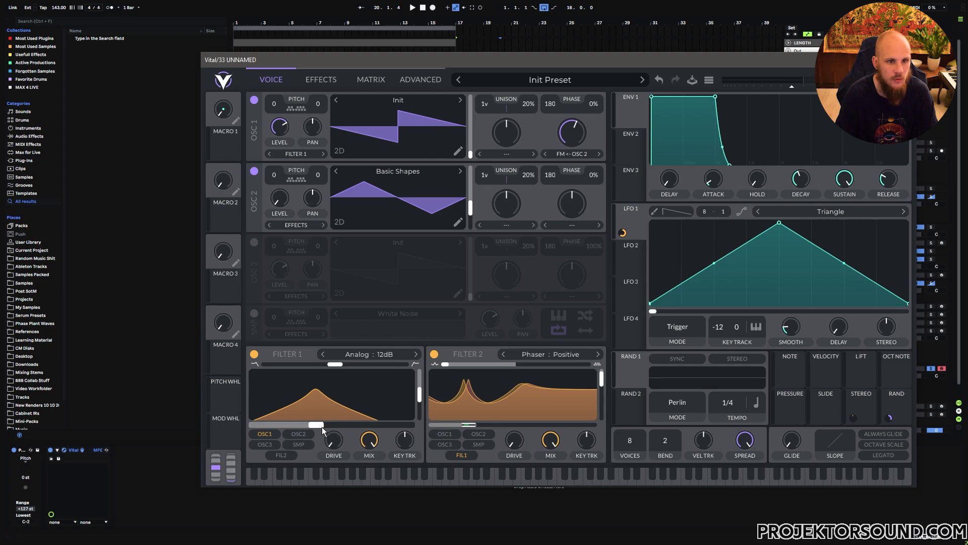
Step: Set filter 1 to Analog : 24dB with a slightly lower cutoff modulated by Random 1
{"action": "left_click_drag", "start_coordinate": [319, 424], "coordinate": [314, 424]}
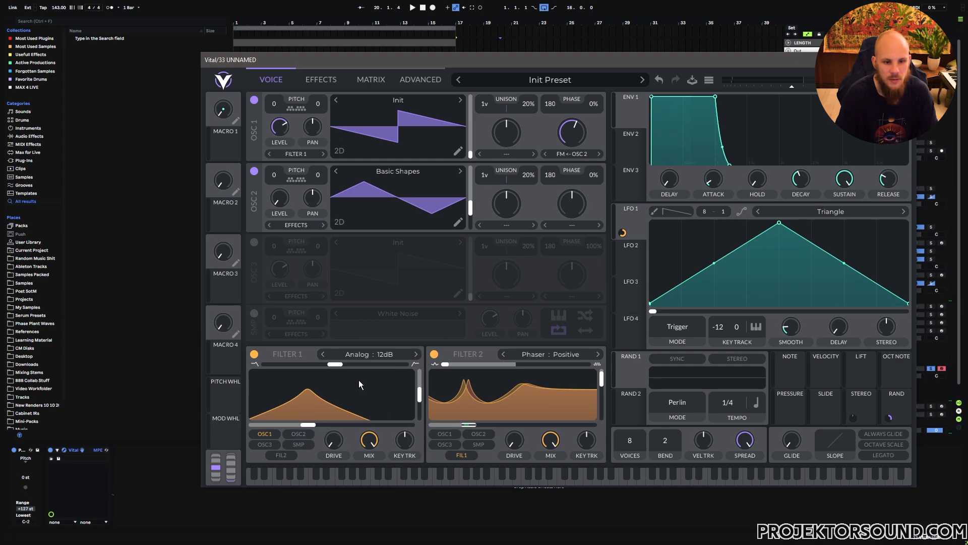
{"action": "left_click", "coordinate": [417, 355]}
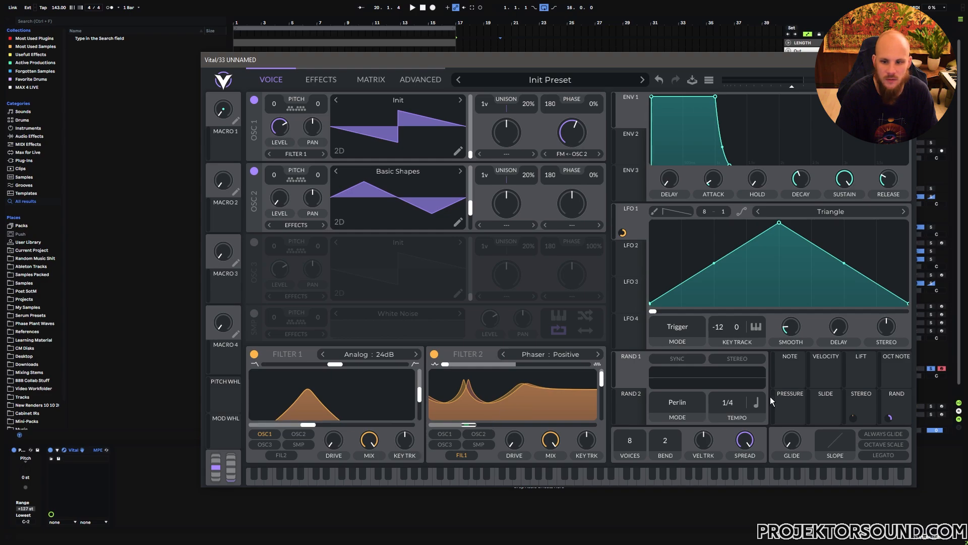
{"action": "left_click_drag", "start_coordinate": [638, 363], "coordinate": [332, 413]}
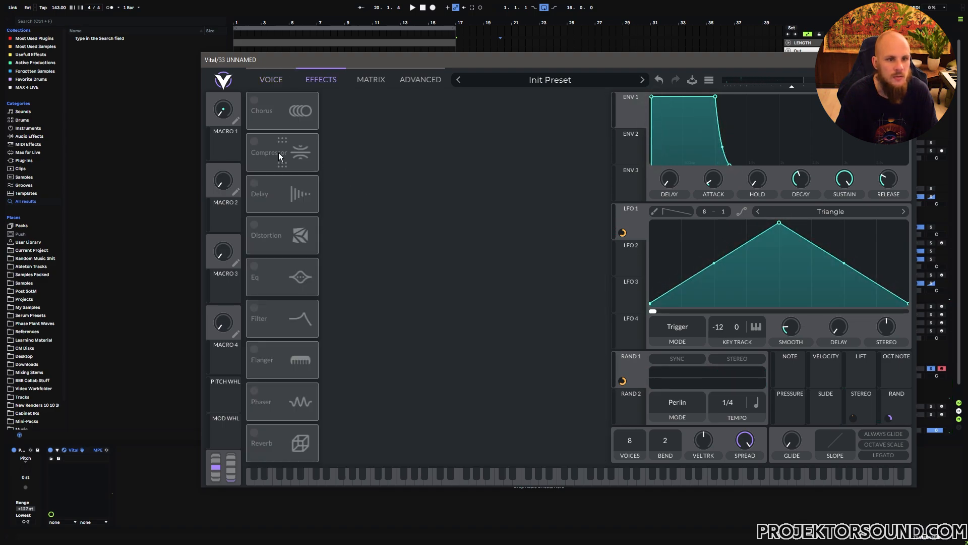
Step: Enable the multiband compressor effect and slightly shorten its attack and release
{"action": "left_click", "coordinate": [279, 155]}
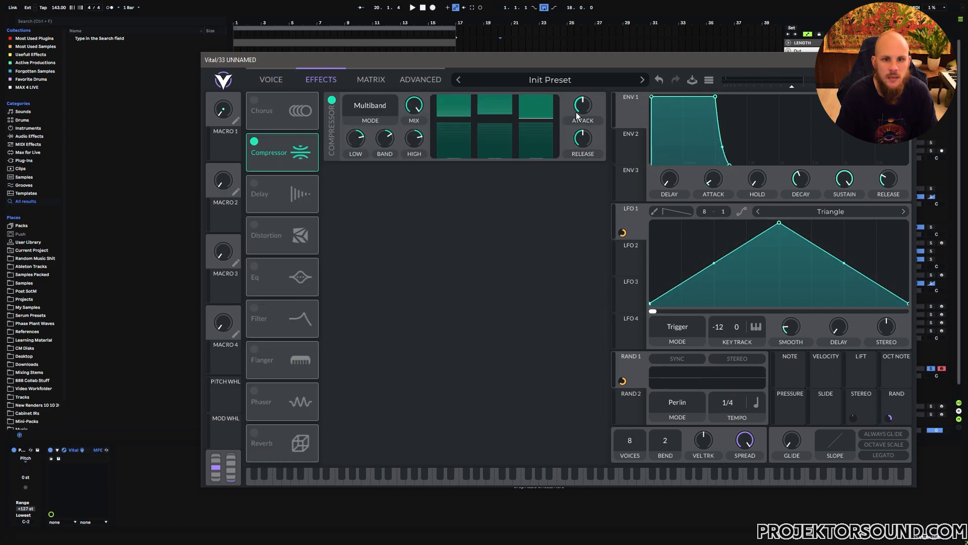
{"action": "left_click_drag", "start_coordinate": [584, 103], "coordinate": [582, 147]}
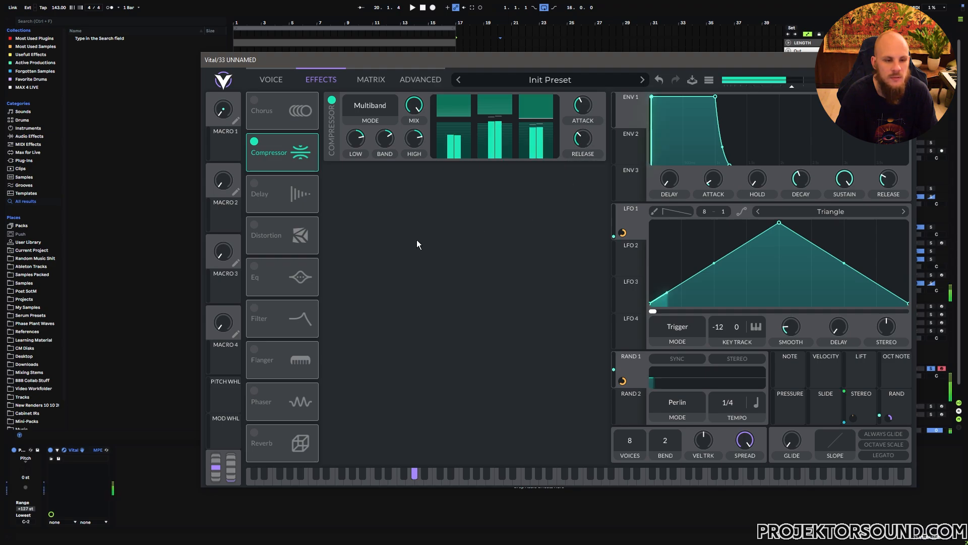
Step: Enable the EQ with a low cut at a raised cutoff, and add a delay after it
{"action": "left_click", "coordinate": [254, 266]}
{"action": "left_click", "coordinate": [363, 173]}
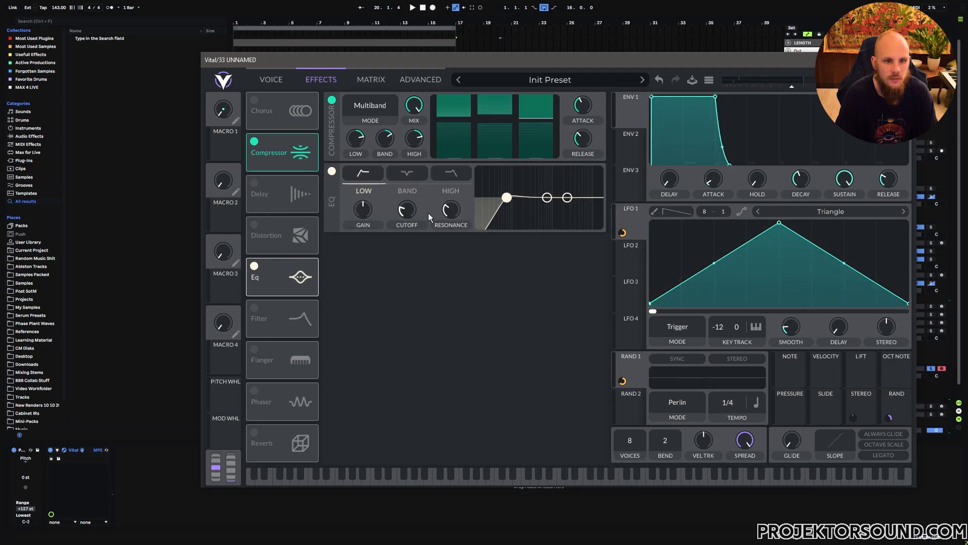
{"action": "left_click_drag", "start_coordinate": [408, 215], "coordinate": [411, 212]}
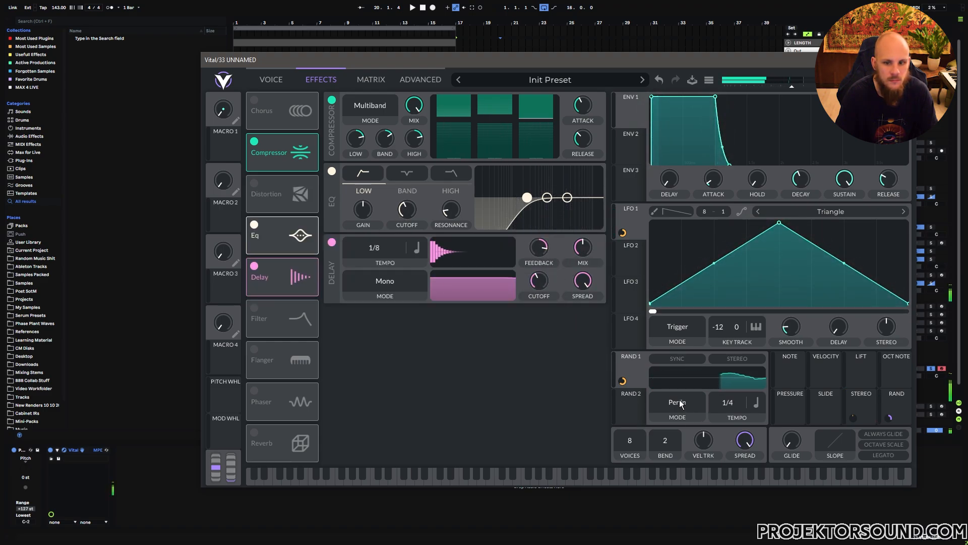
Step: Change Random 1's mode to Sine Interpolate
{"action": "left_click", "coordinate": [701, 414]}
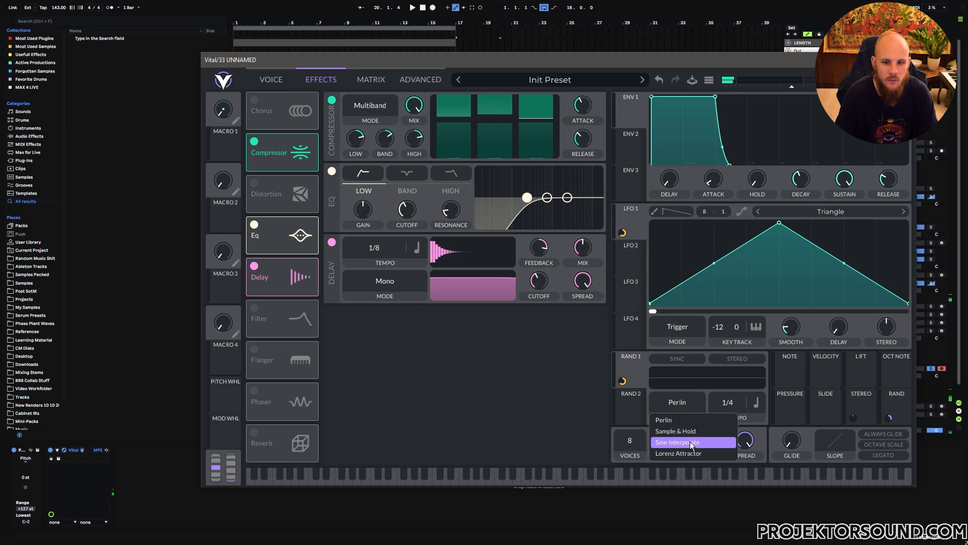
{"action": "left_click", "coordinate": [690, 441]}
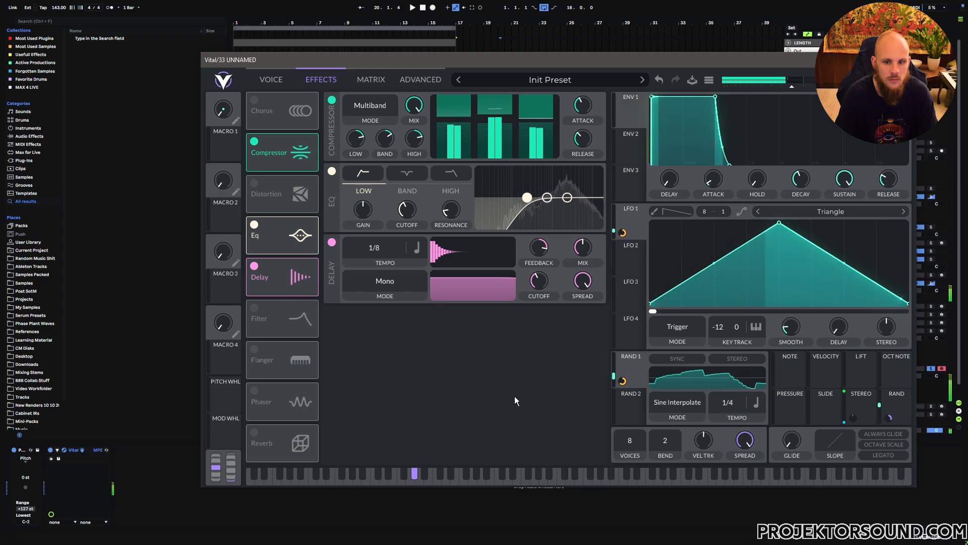
Step: Set the delay's timing to Tempo Dotted and its mode to Ping Pong
{"action": "left_click", "coordinate": [416, 248]}
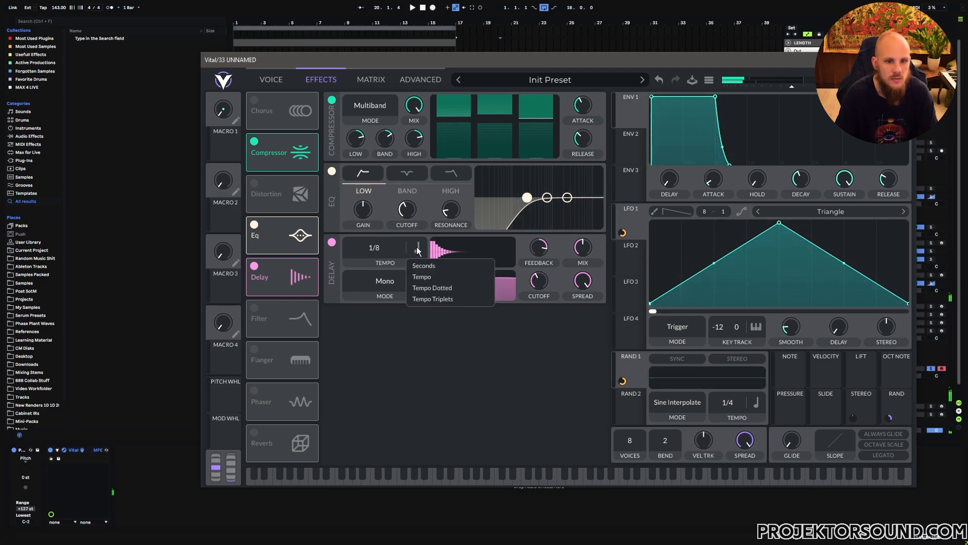
{"action": "left_click", "coordinate": [436, 288]}
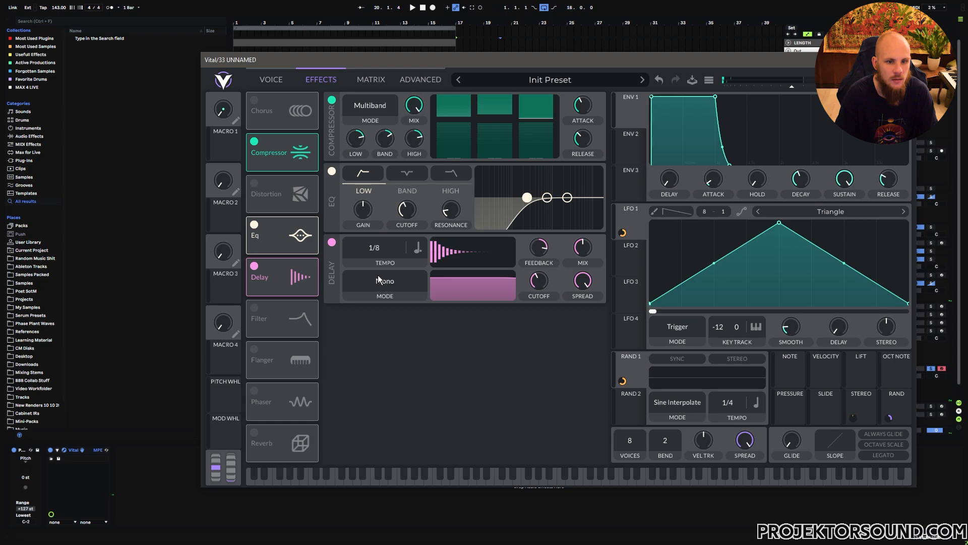
{"action": "left_click", "coordinate": [400, 283]}
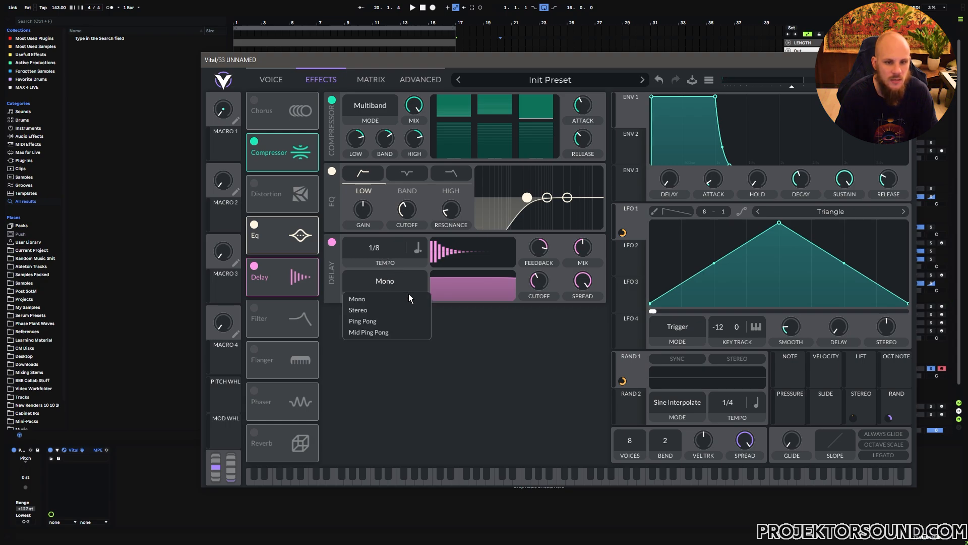
{"action": "left_click", "coordinate": [363, 321]}
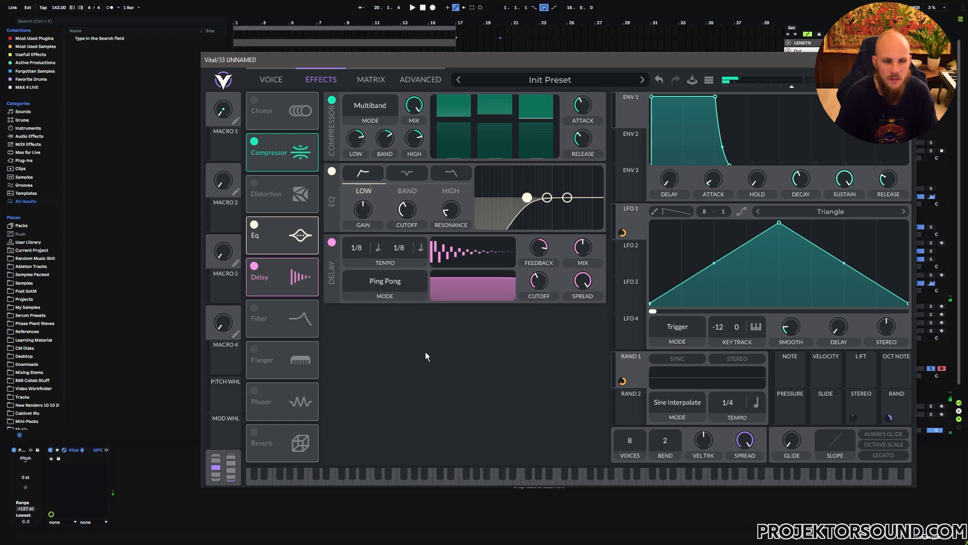